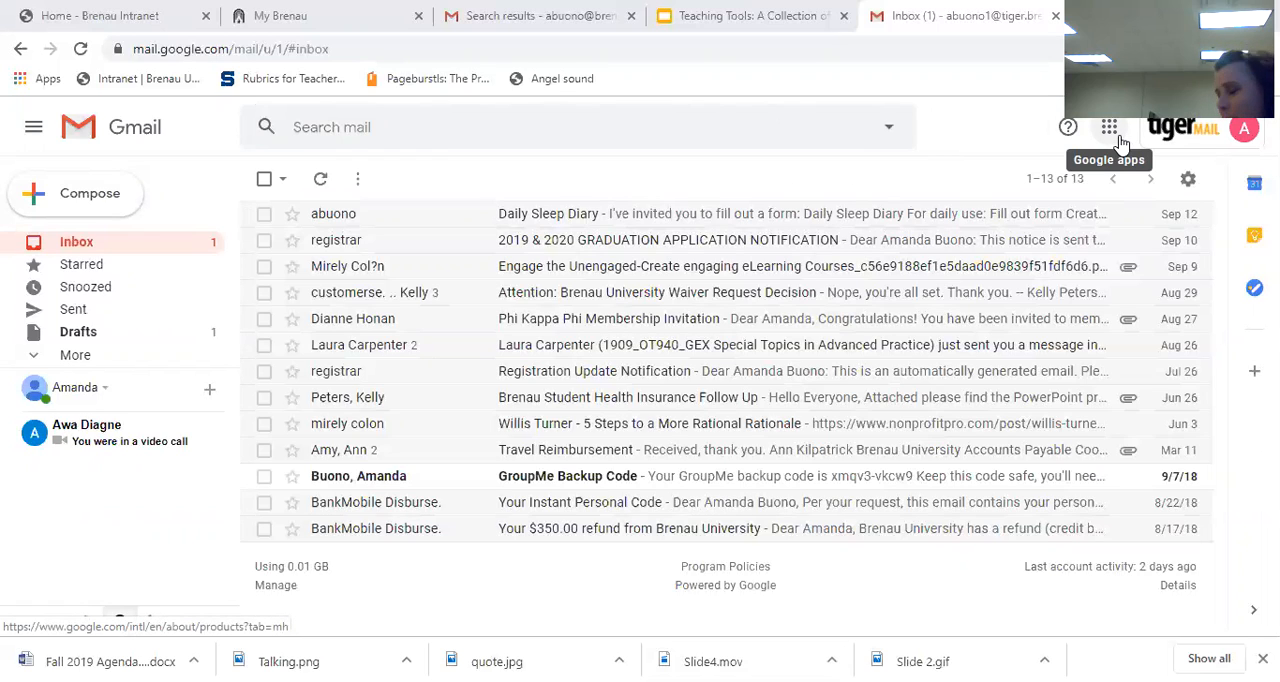
# Step: Switch from the Gmail inbox to Google Forms through the list of Google apps
pyautogui.click(1118, 138)
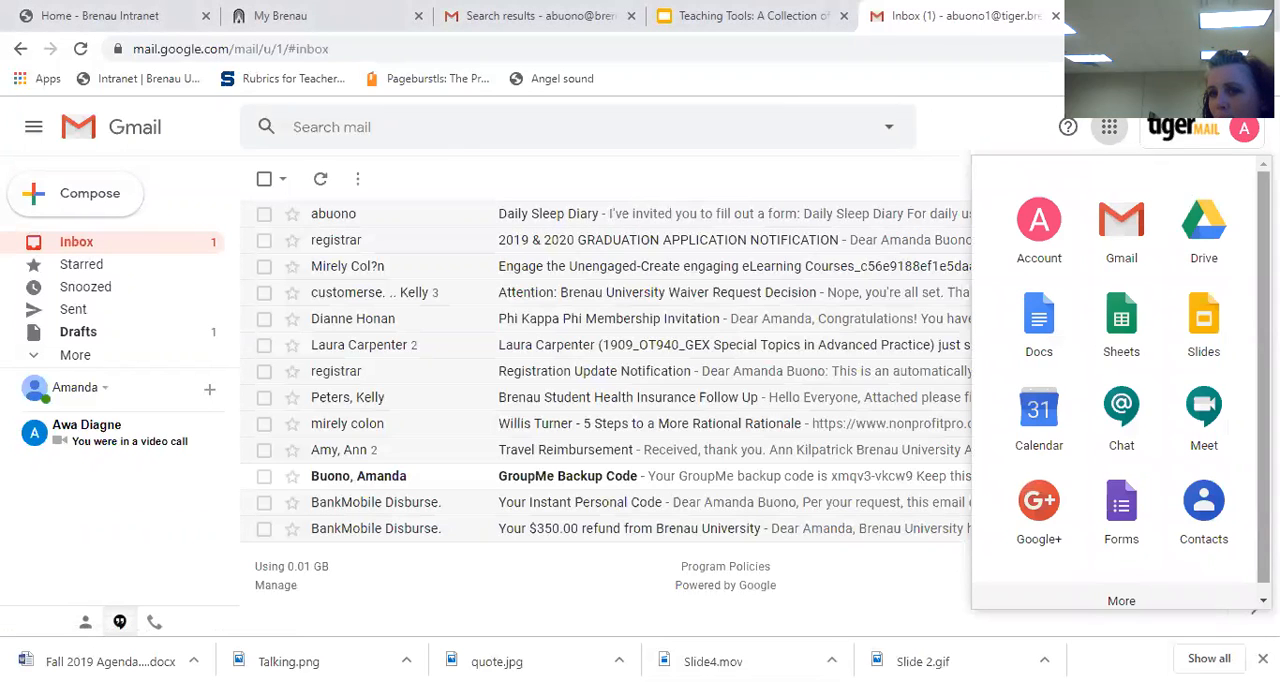
pyautogui.scroll(-1, 1200, 340)
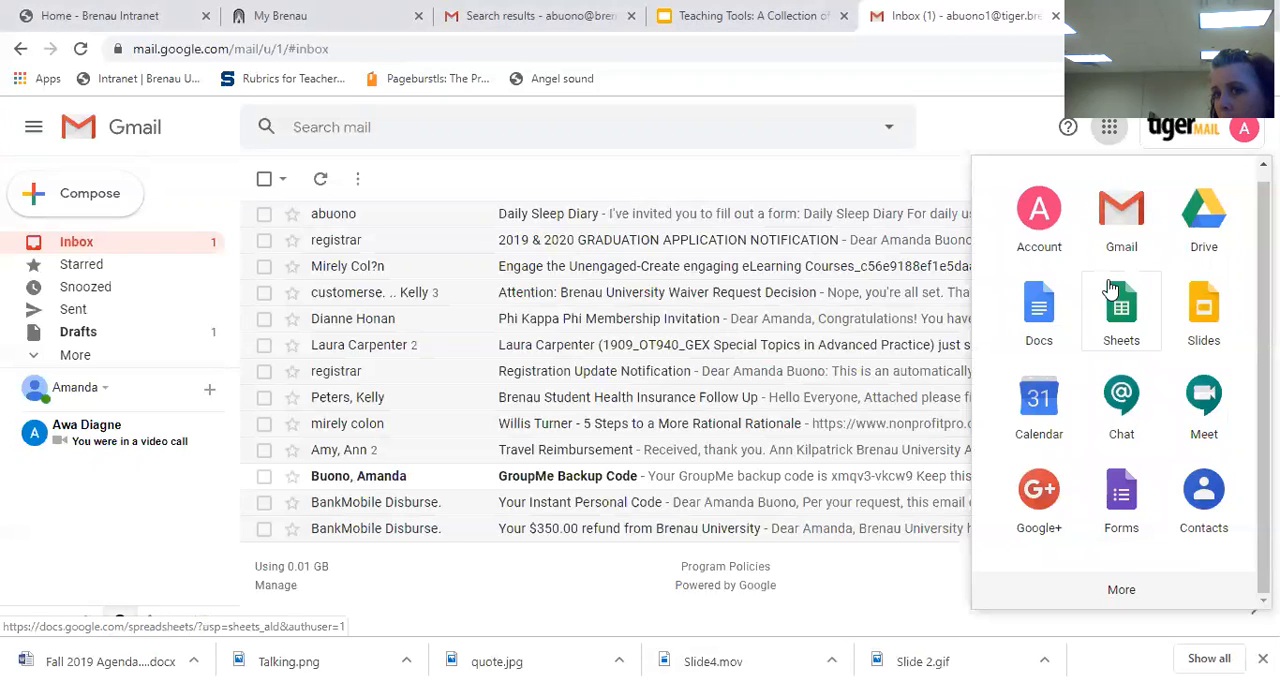
pyautogui.click(1105, 494)
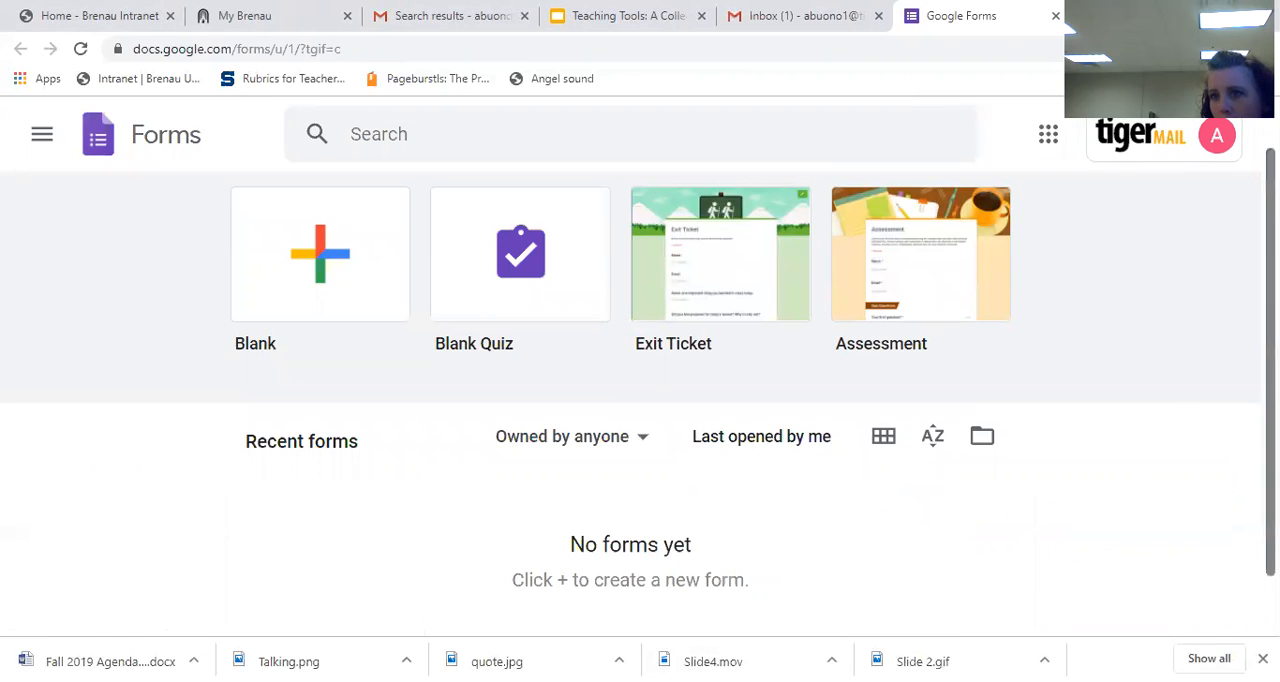
# Step: Open the Forms template gallery and examine the general templates in the Education and Personal categories
pyautogui.scroll(1, 630, 400)
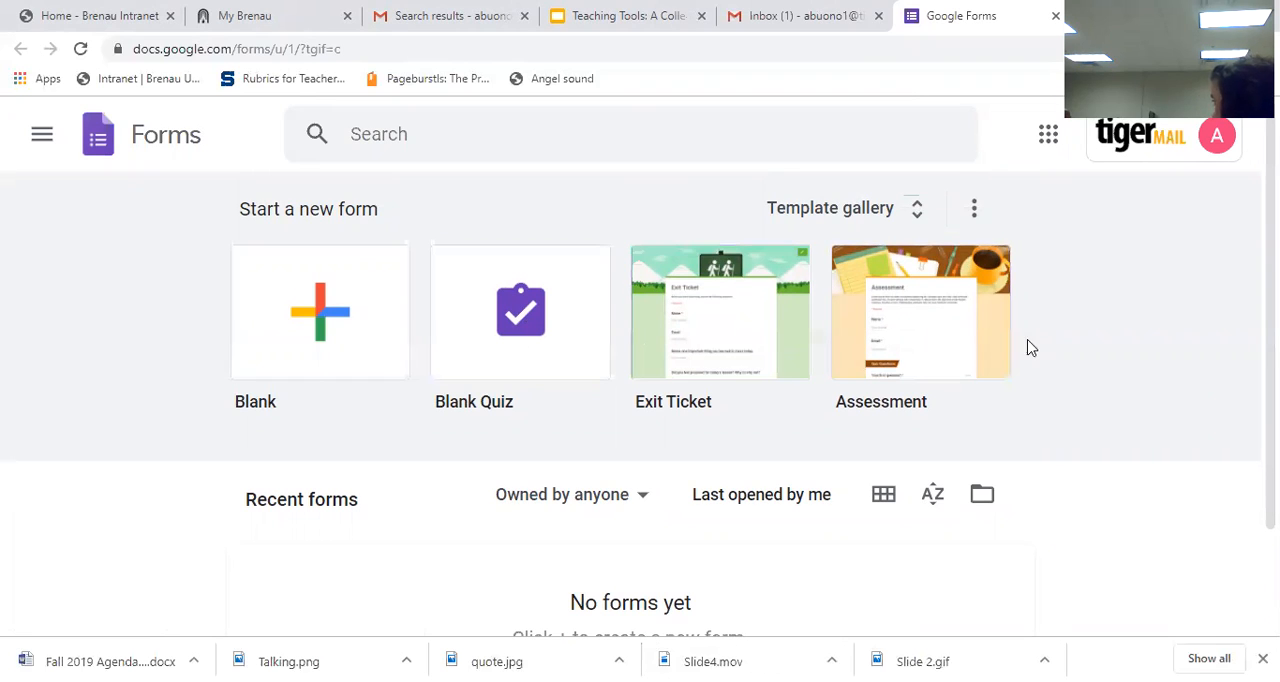
pyautogui.click(910, 218)
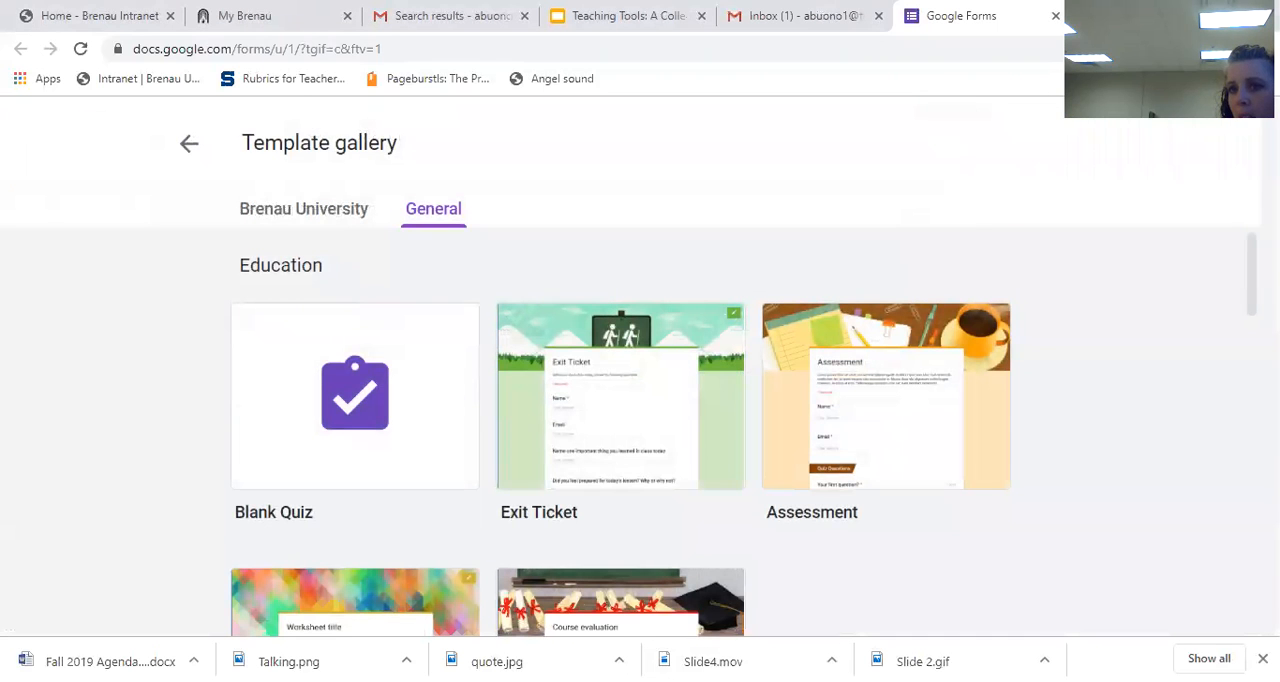
pyautogui.scroll(-1, 737, 432)
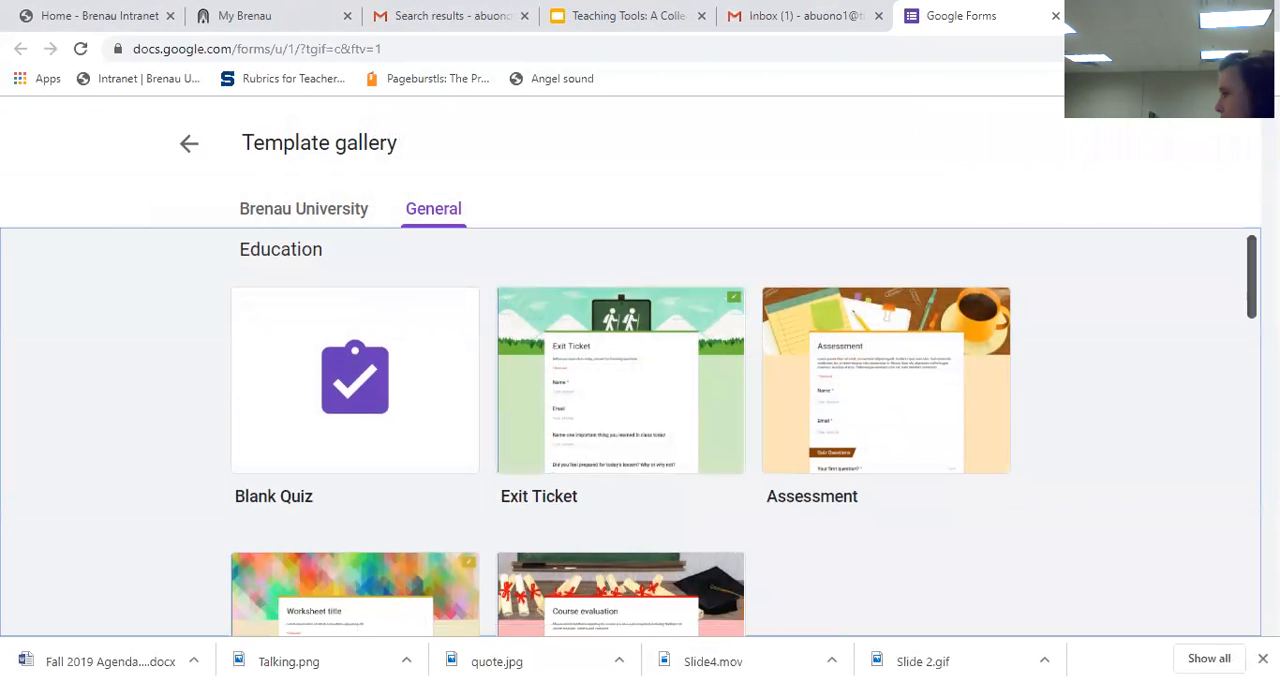
pyautogui.scroll(-1, 630, 430)
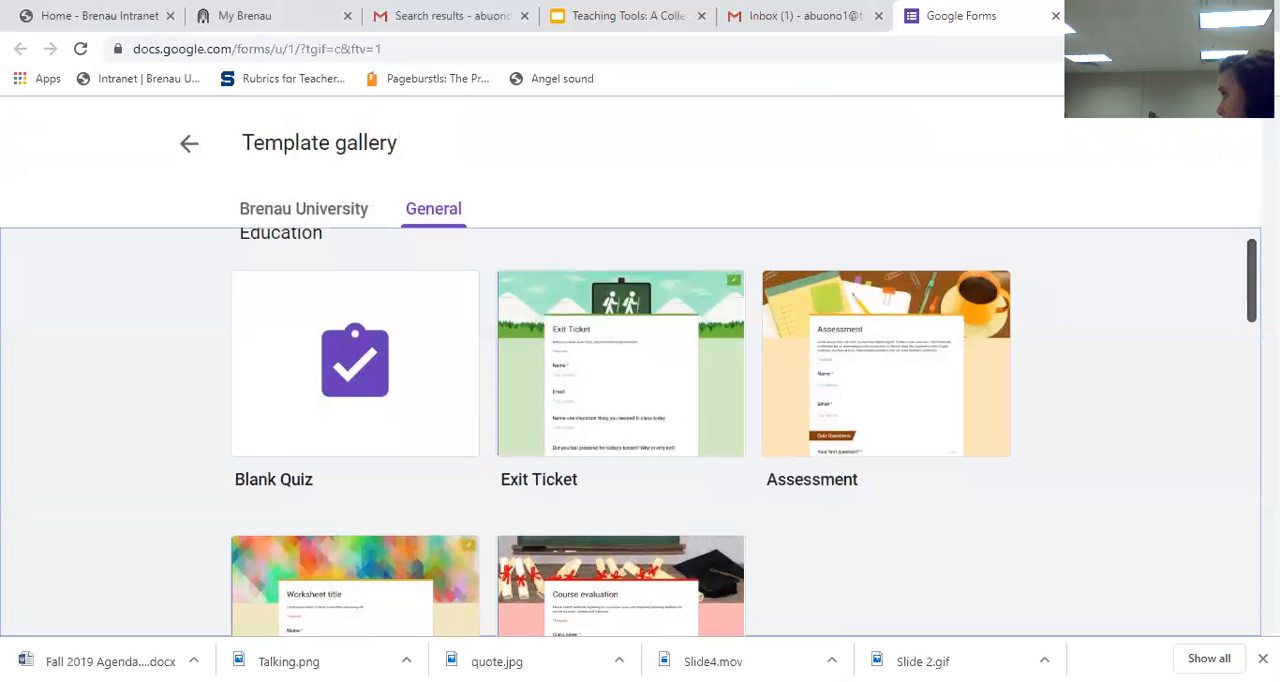
pyautogui.scroll(-1, 630, 430)
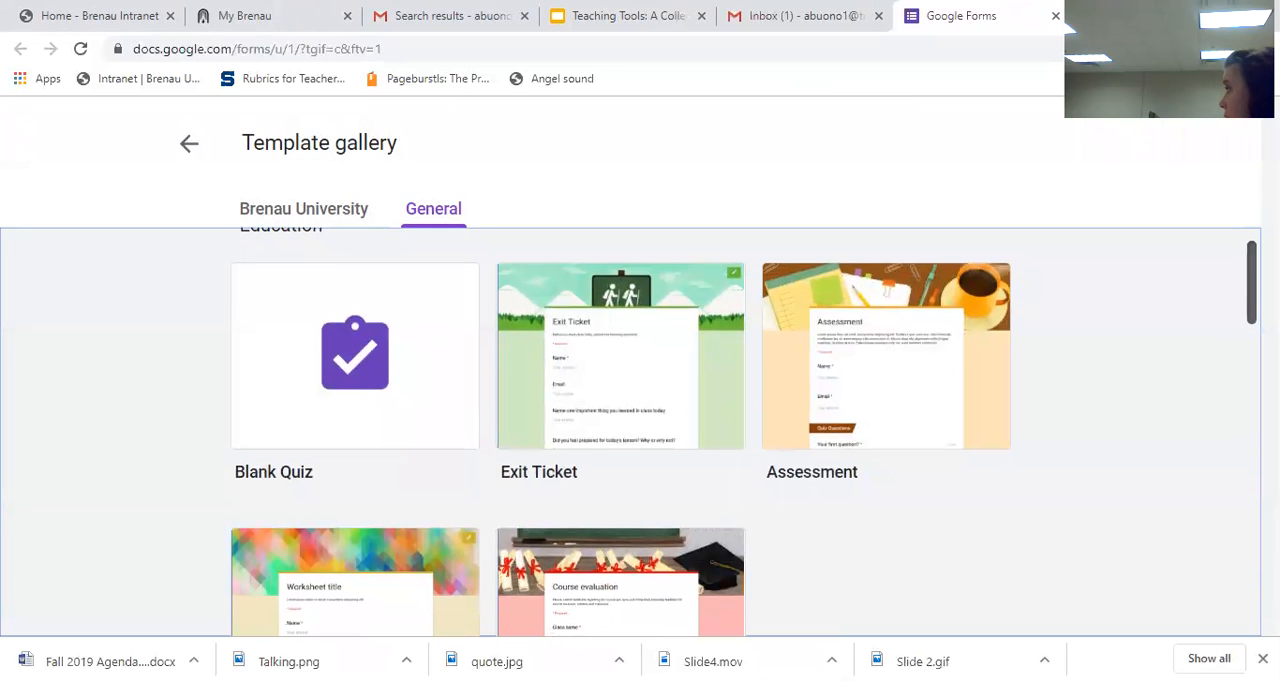
pyautogui.scroll(-1, 744, 431)
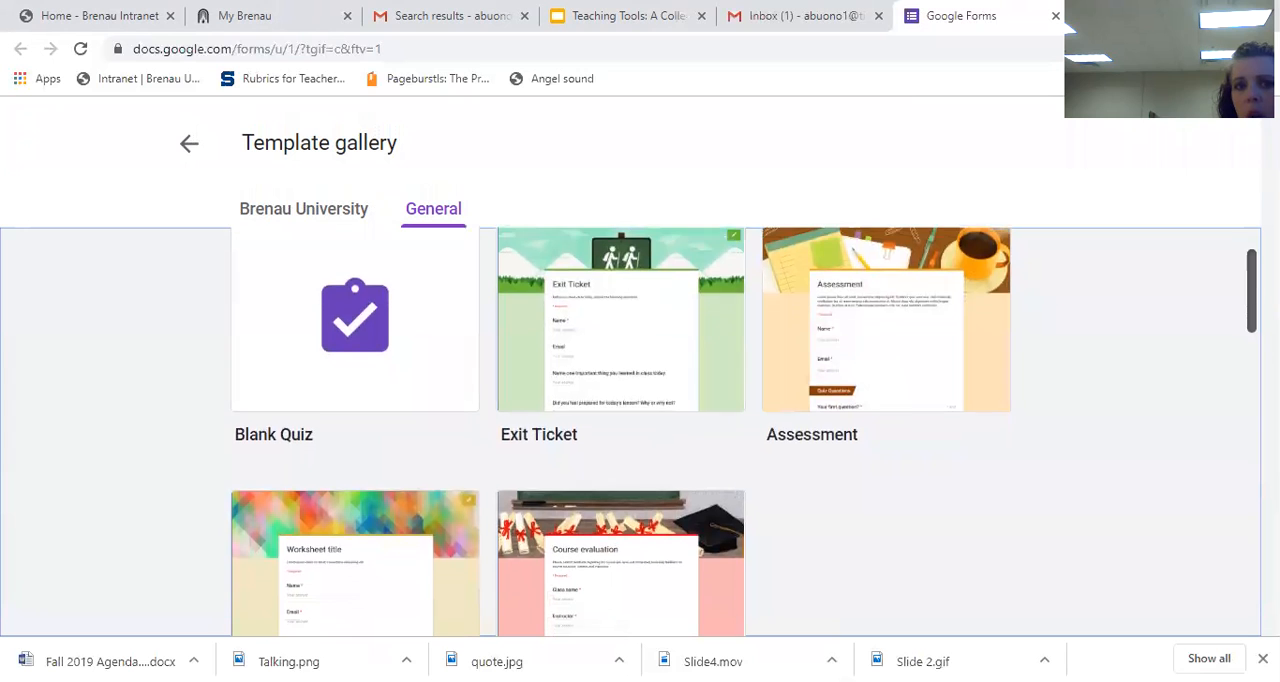
pyautogui.scroll(1, 744, 431)
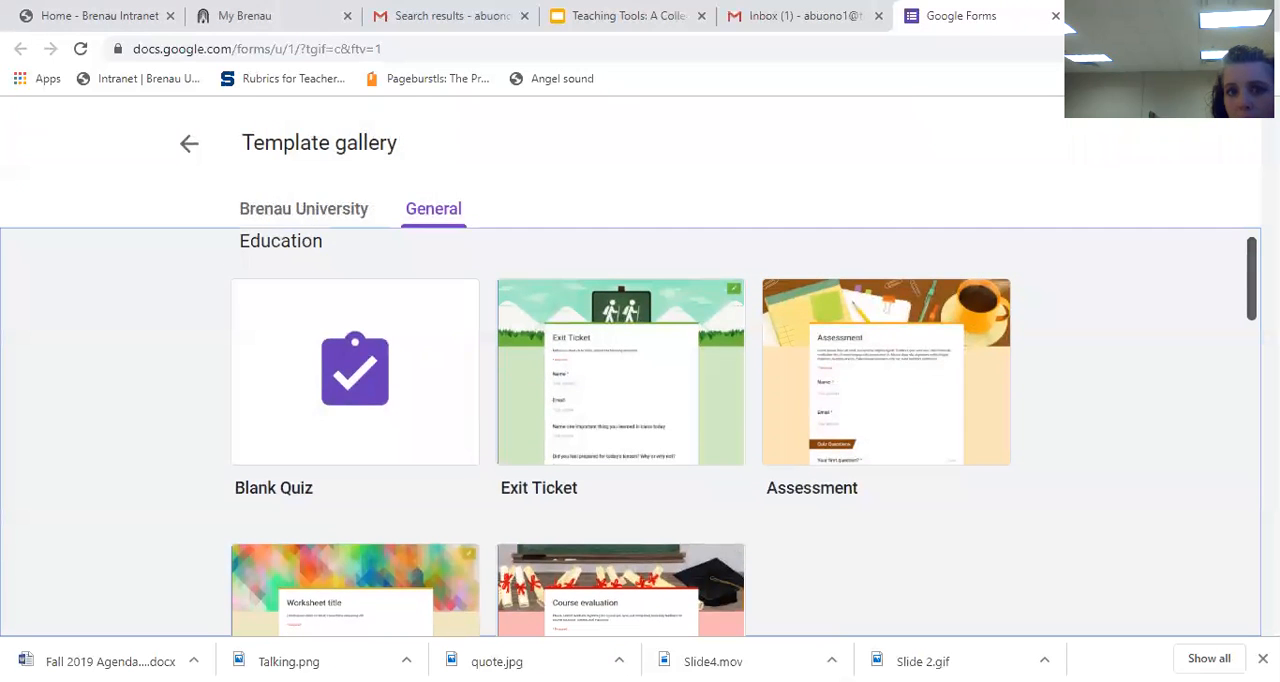
pyautogui.scroll(-1, 744, 430)
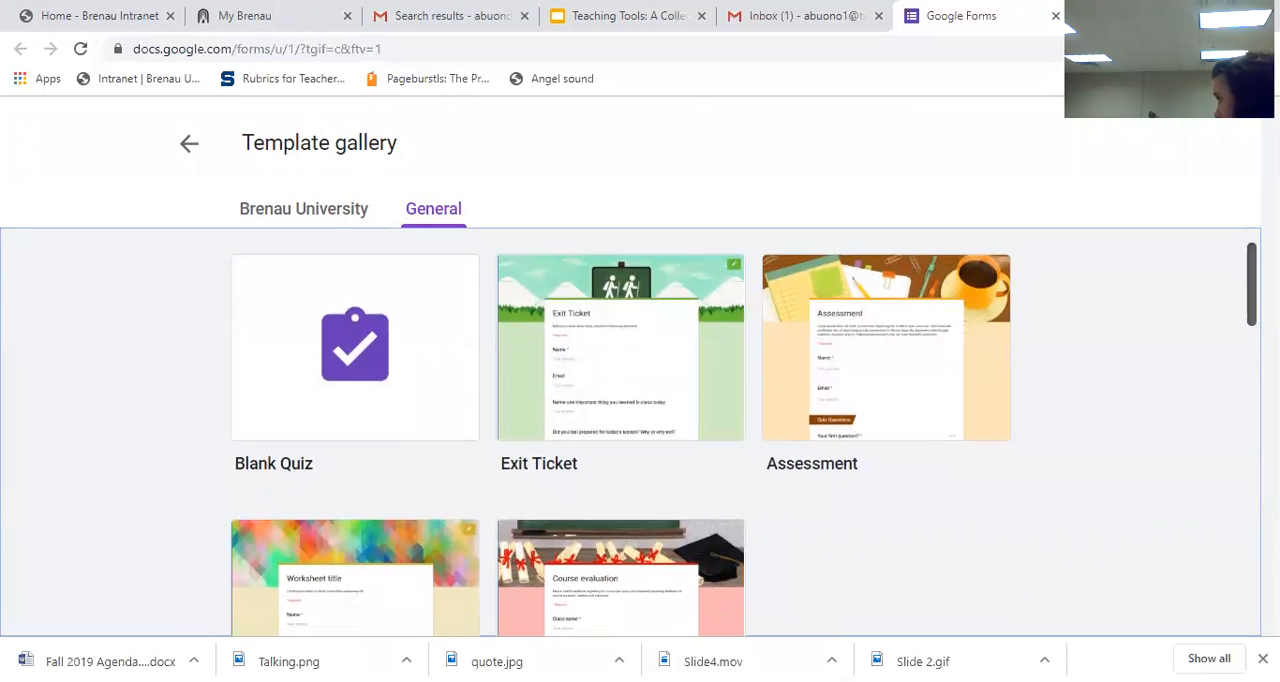
pyautogui.scroll(-1, 744, 430)
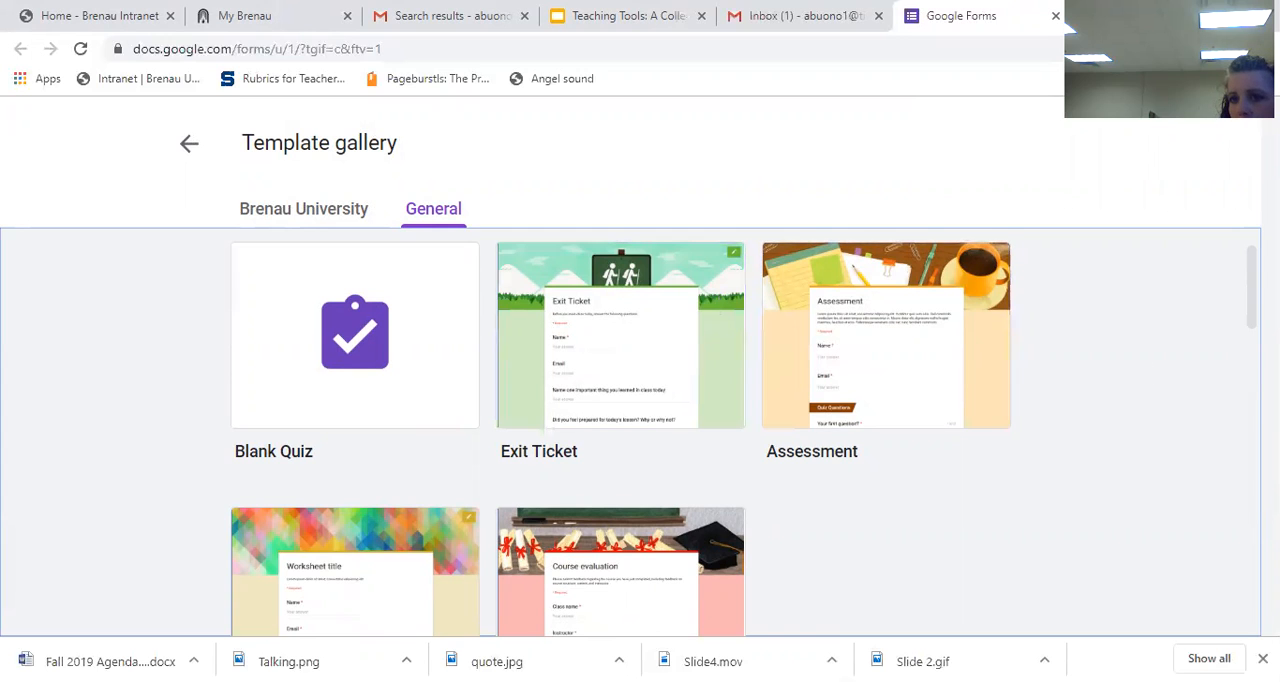
pyautogui.moveTo(1251, 288); pyautogui.dragTo(1251, 345)
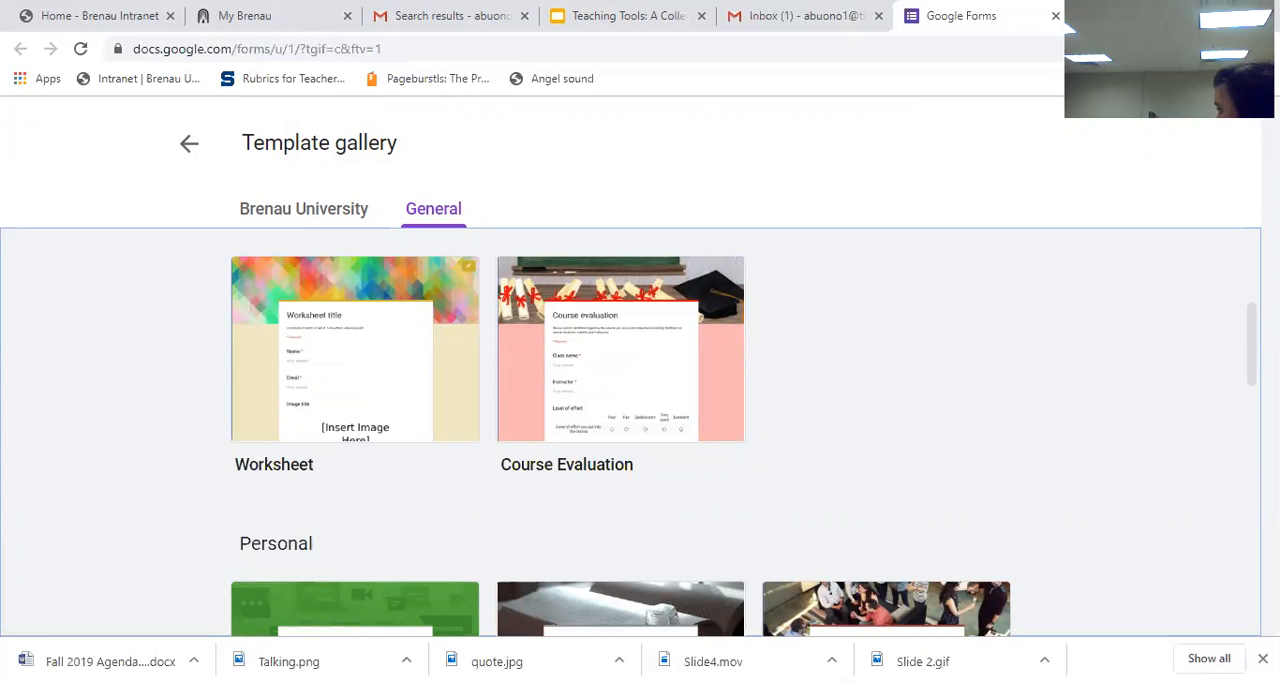
pyautogui.moveTo(1251, 344); pyautogui.dragTo(1251, 405)
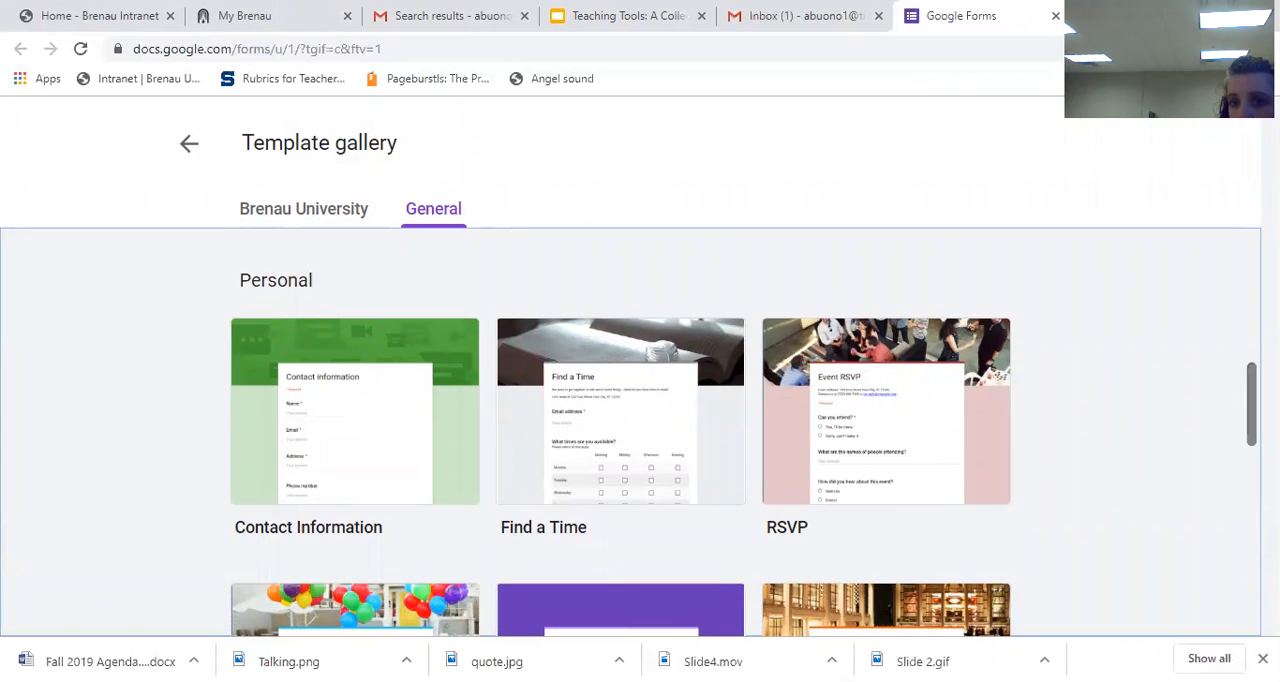
pyautogui.moveTo(1251, 405); pyautogui.dragTo(1251, 275)
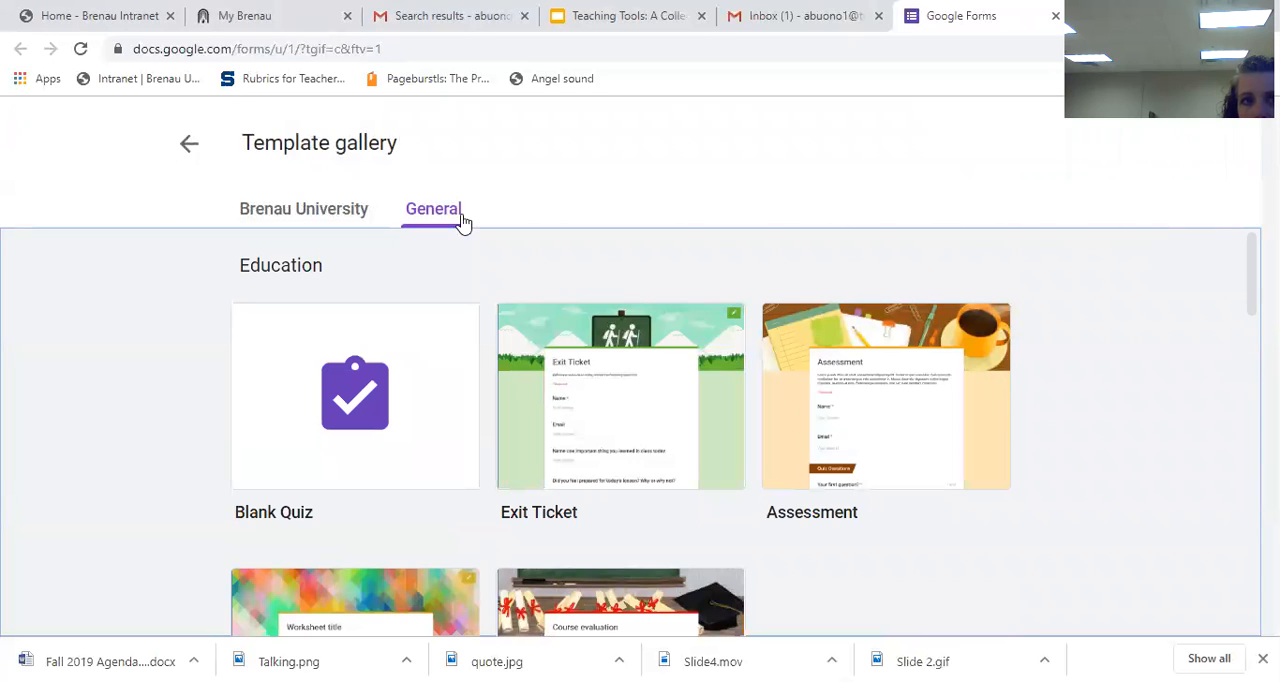
# Step: Leave the template gallery and create a blank form, declining the introductory tour
pyautogui.click(184, 158)
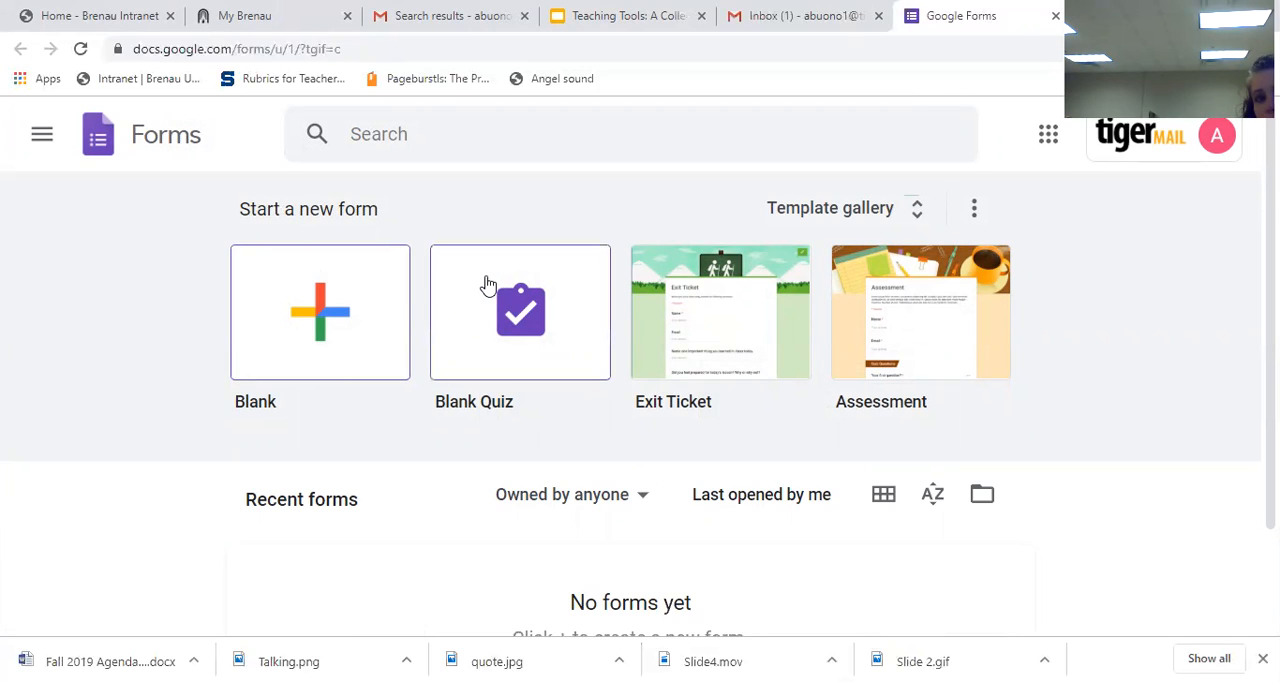
pyautogui.click(345, 307)
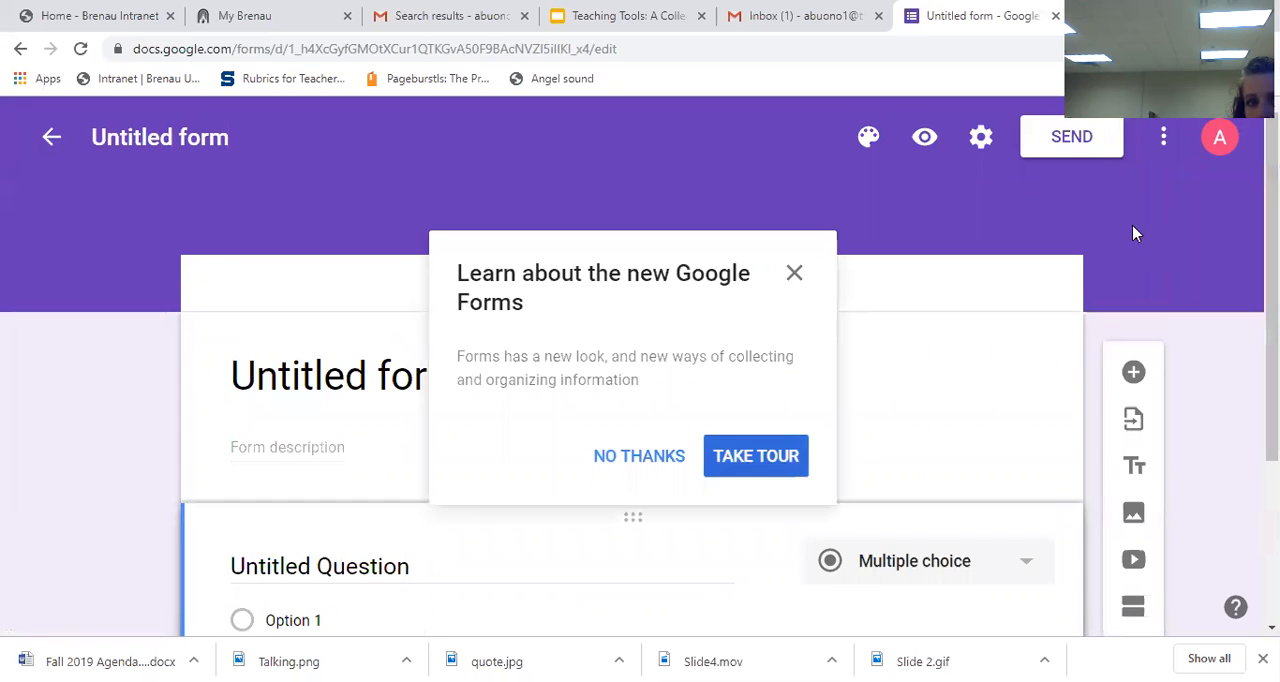
pyautogui.click(639, 458)
# Step: Replace the untitled form's title with "Practice Survey"
pyautogui.moveTo(1271, 300); pyautogui.dragTo(1271, 330)
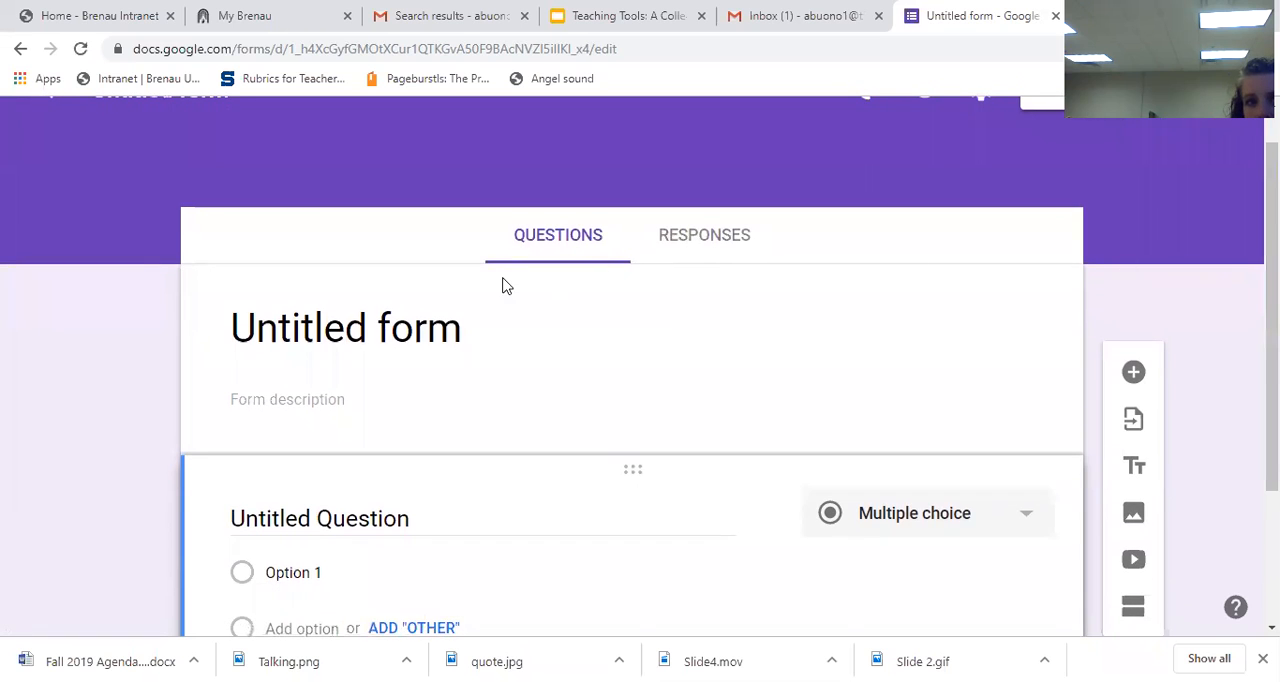
pyautogui.click(412, 320)
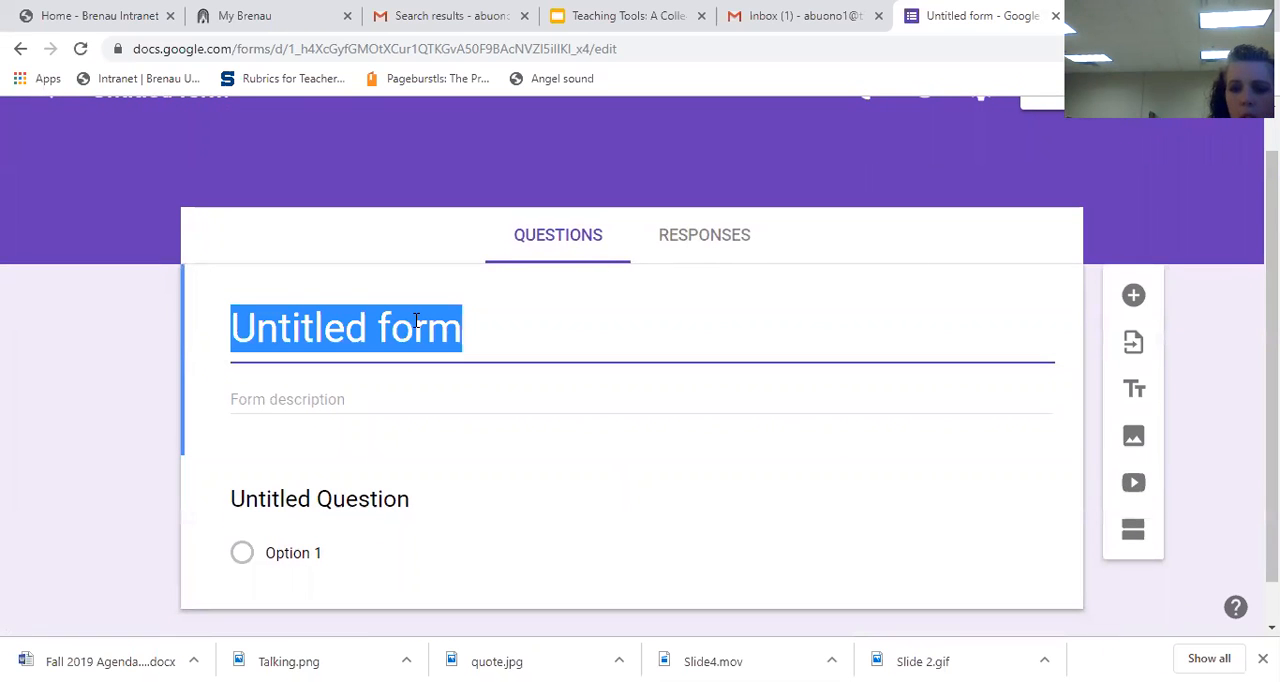
pyautogui.write('Practicre')
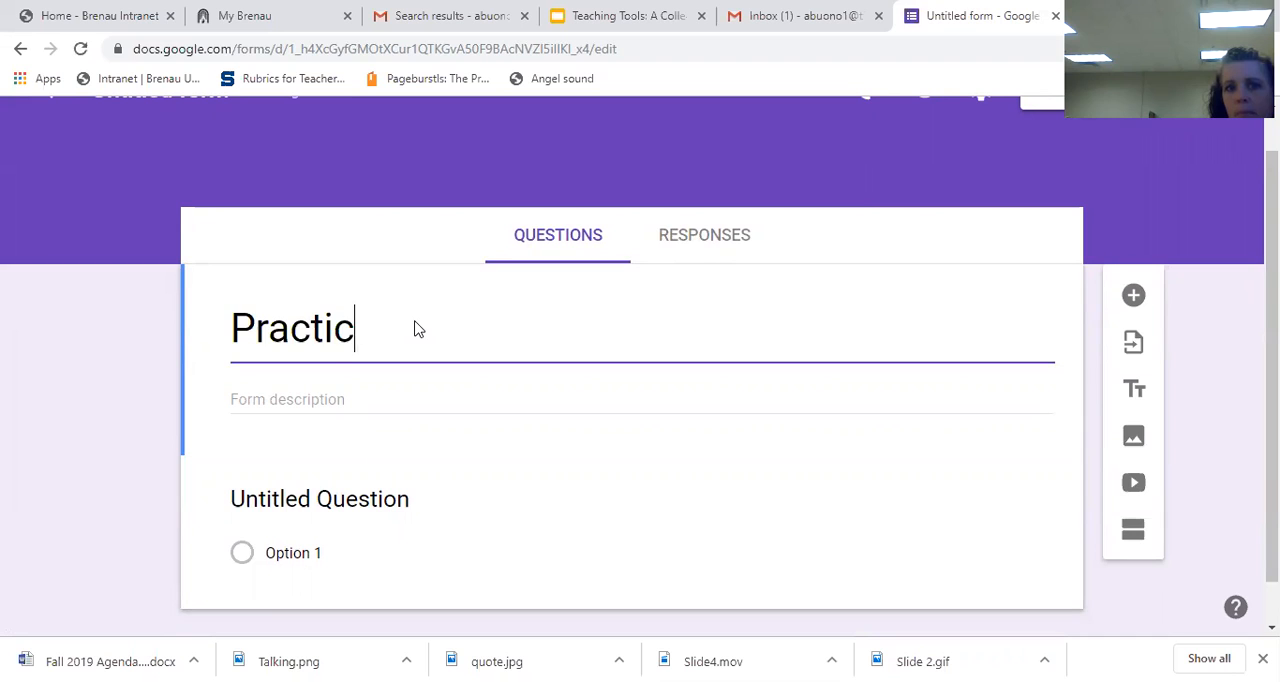
pyautogui.press('BackSpace')
pyautogui.press('BackSpace')
pyautogui.press('BackSpace')
pyautogui.write('e ')
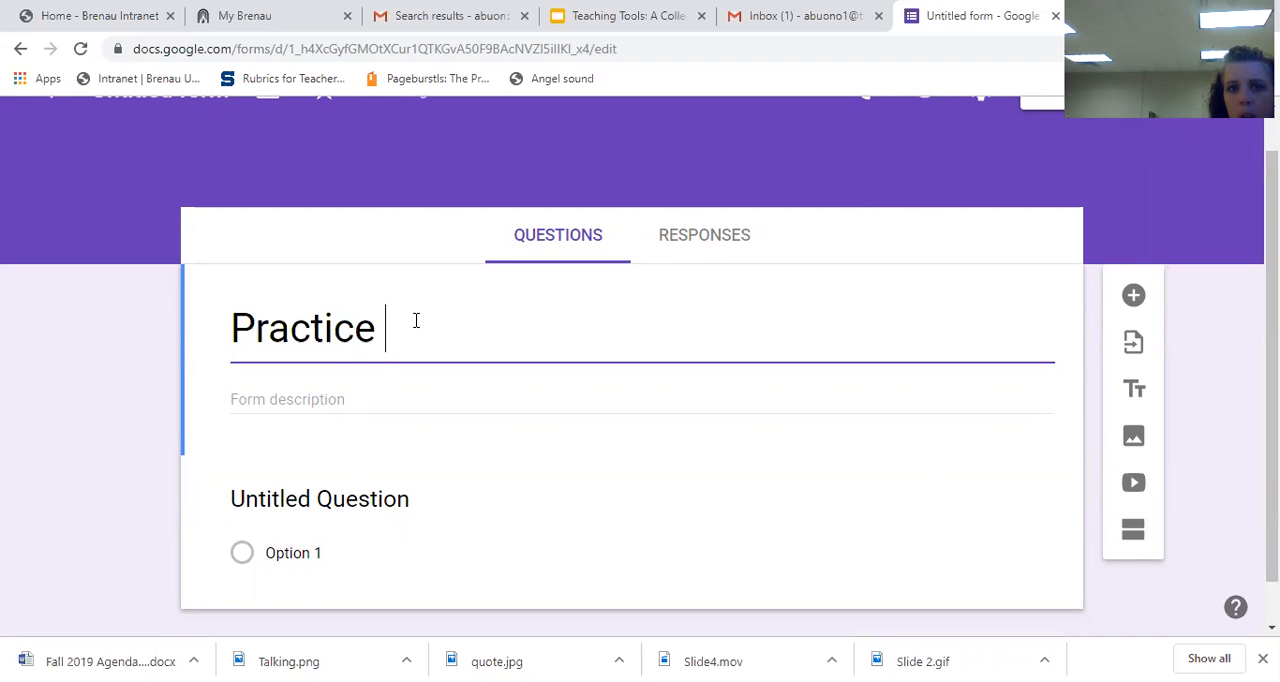
pyautogui.write('Survey')
pyautogui.click(457, 376)
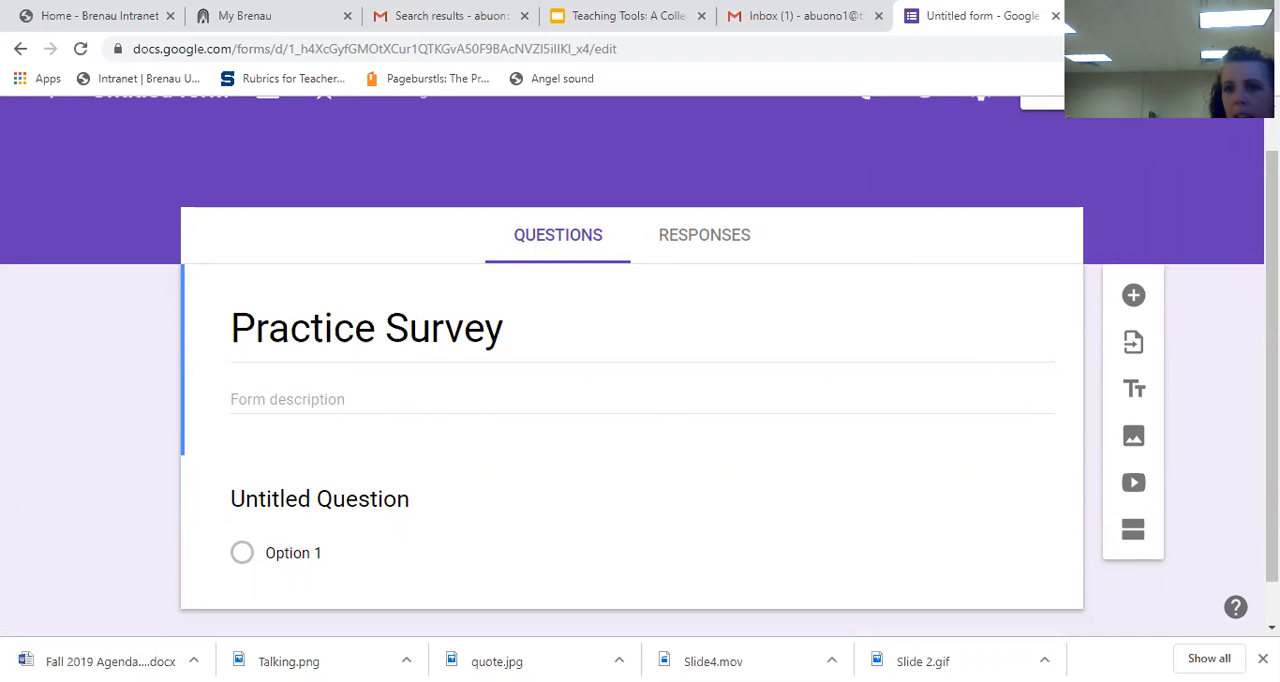
# Step: Set the first question's text to "Answer this", review the available question types and choose Multiple choice
pyautogui.scroll(-1, 897, 400)
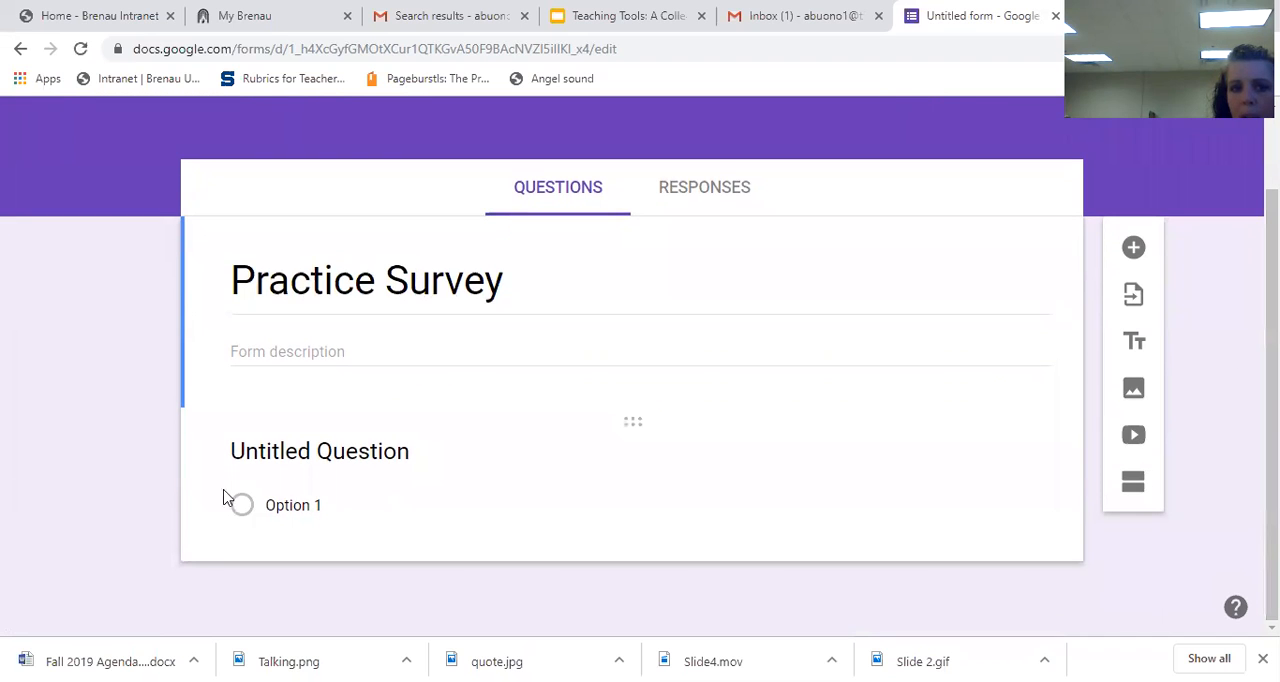
pyautogui.click(285, 452)
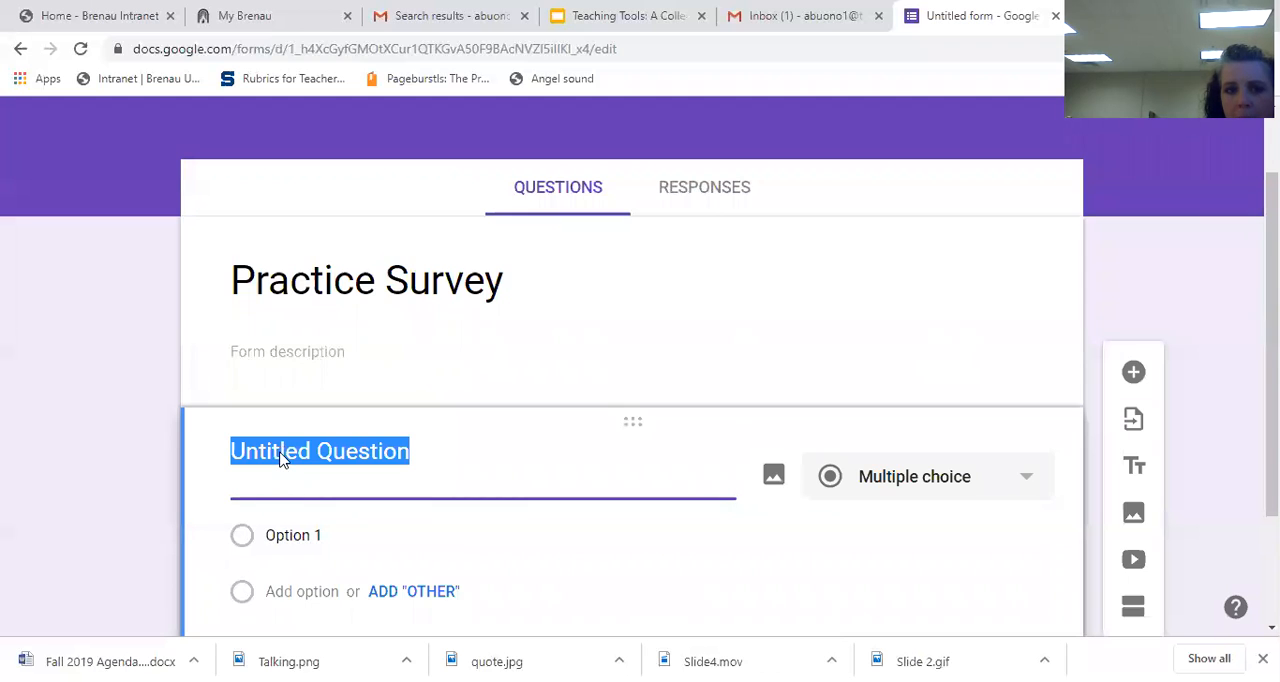
pyautogui.write('Answer this')
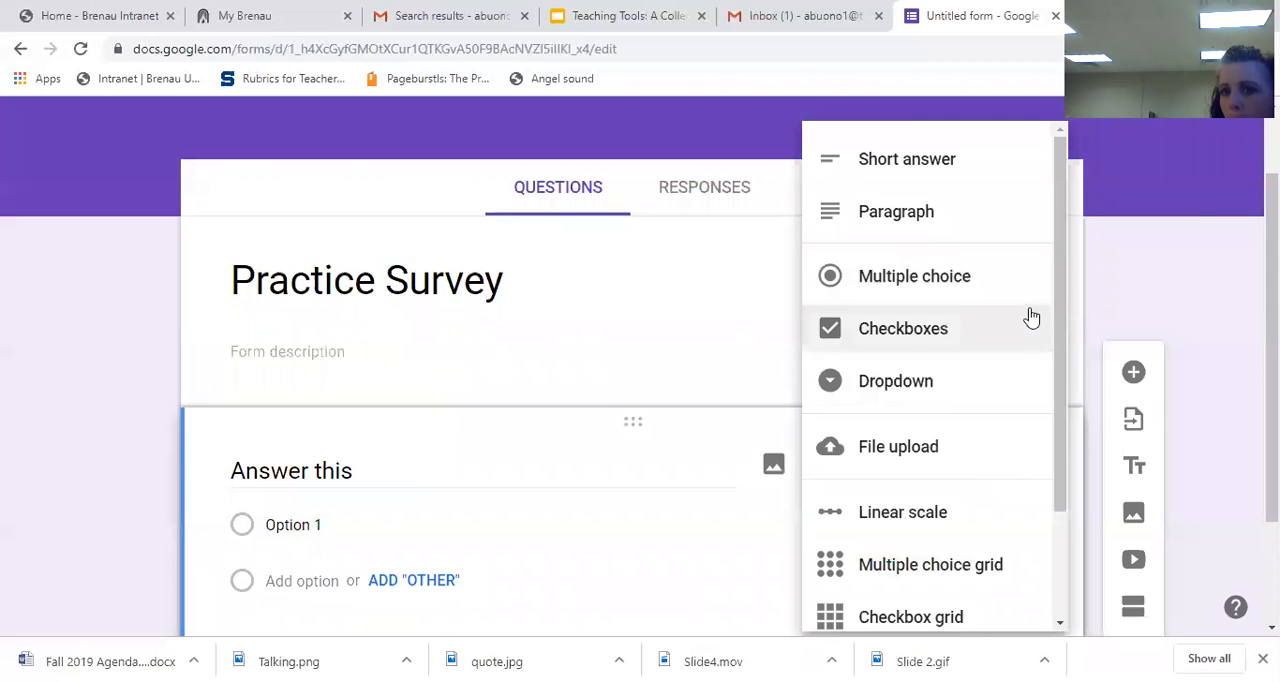
pyautogui.moveTo(1060, 290); pyautogui.dragTo(1064, 400)
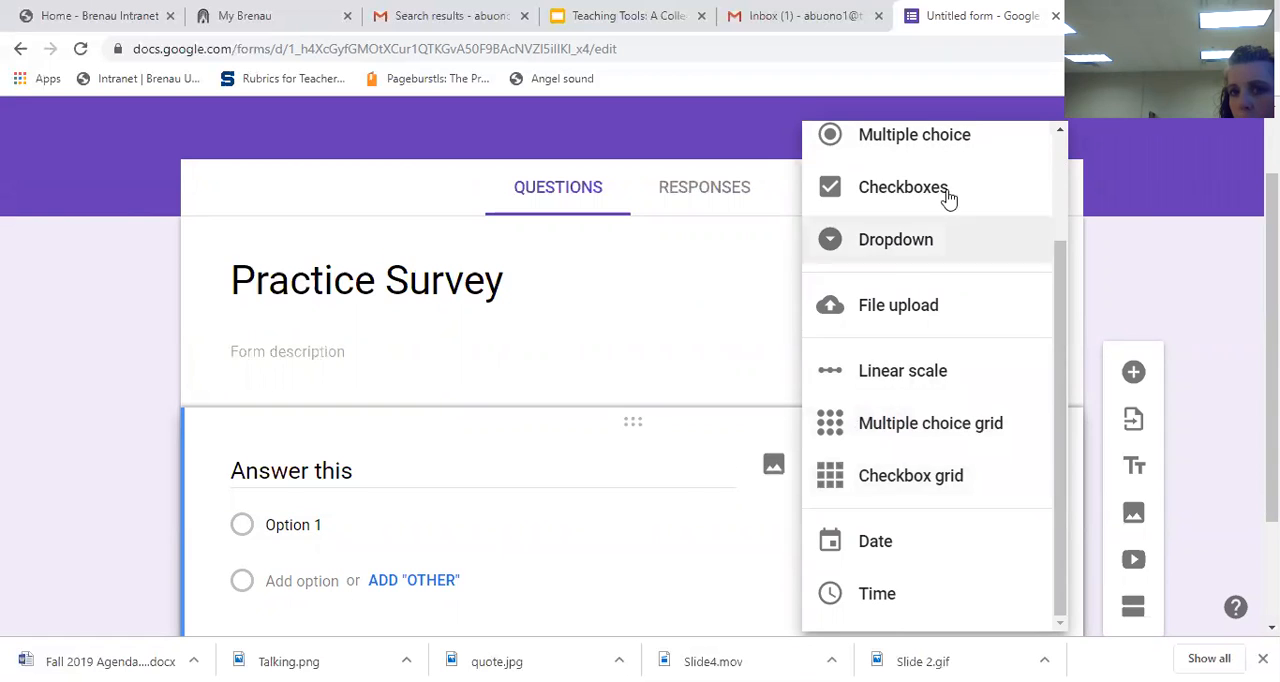
pyautogui.moveTo(1058, 305); pyautogui.dragTo(1046, 203)
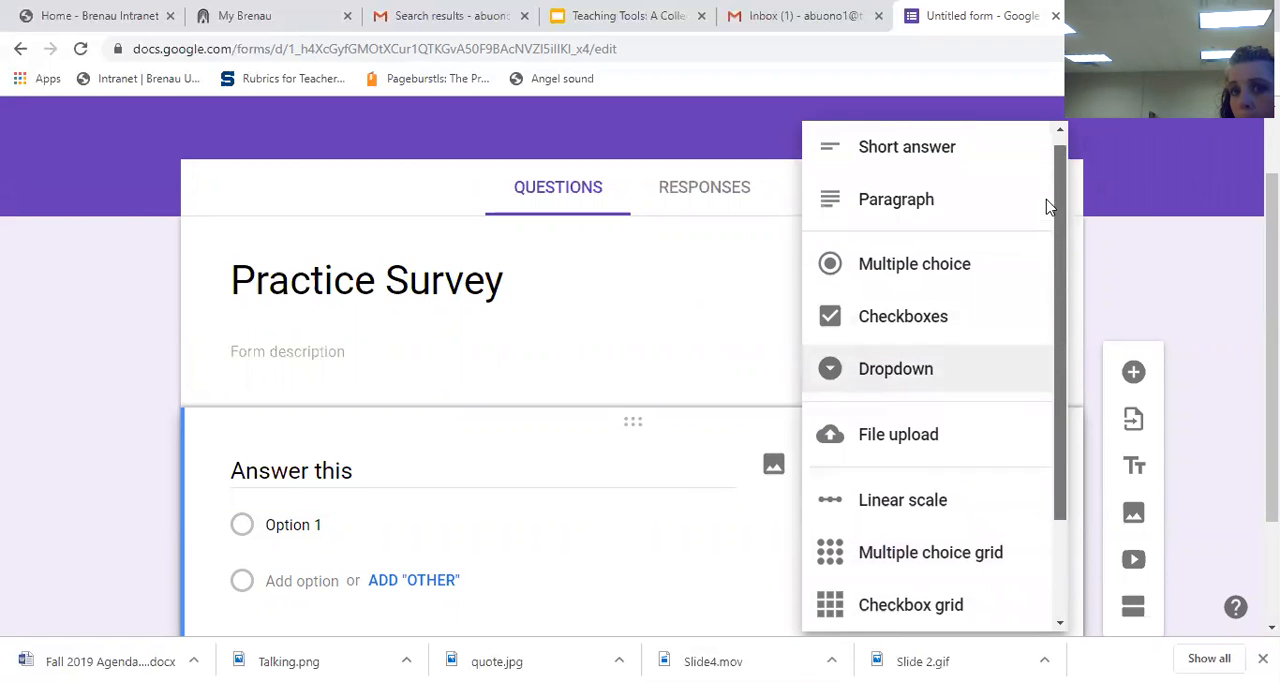
pyautogui.click(947, 270)
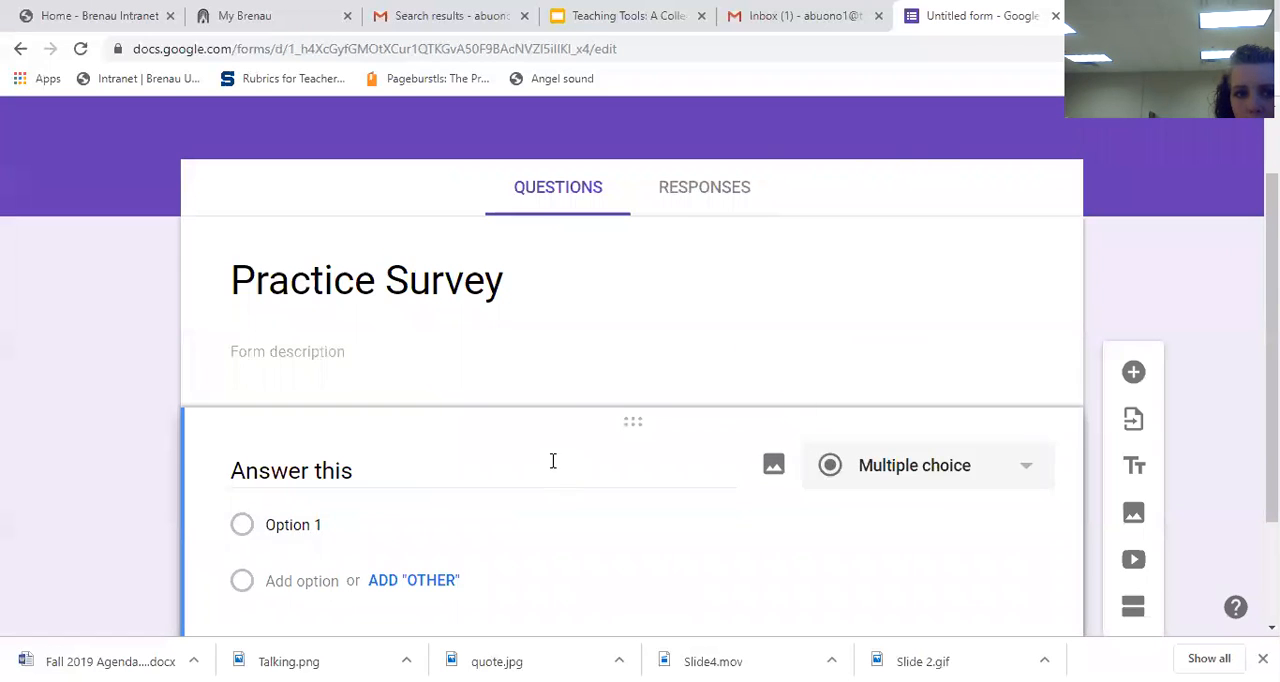
# Step: Add a second answer option, Option 2, to the "Answer this" question and make the question required
pyautogui.click(312, 580)
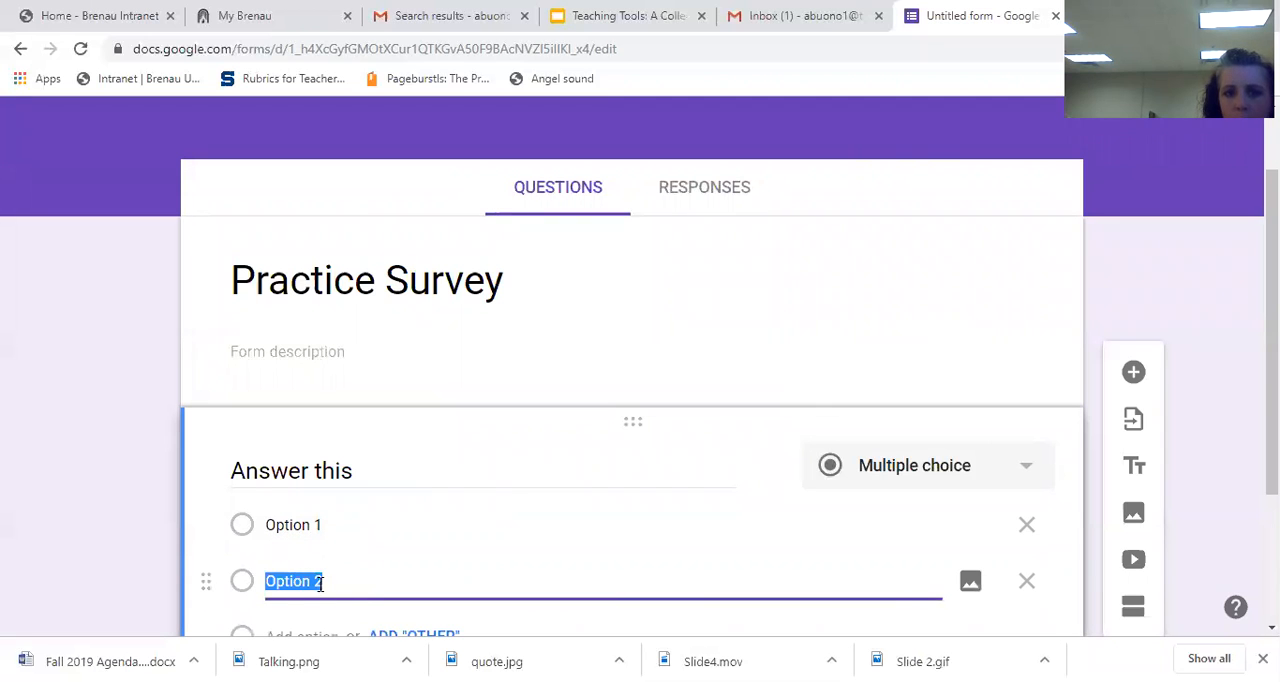
pyautogui.moveTo(1272, 335); pyautogui.dragTo(1272, 462)
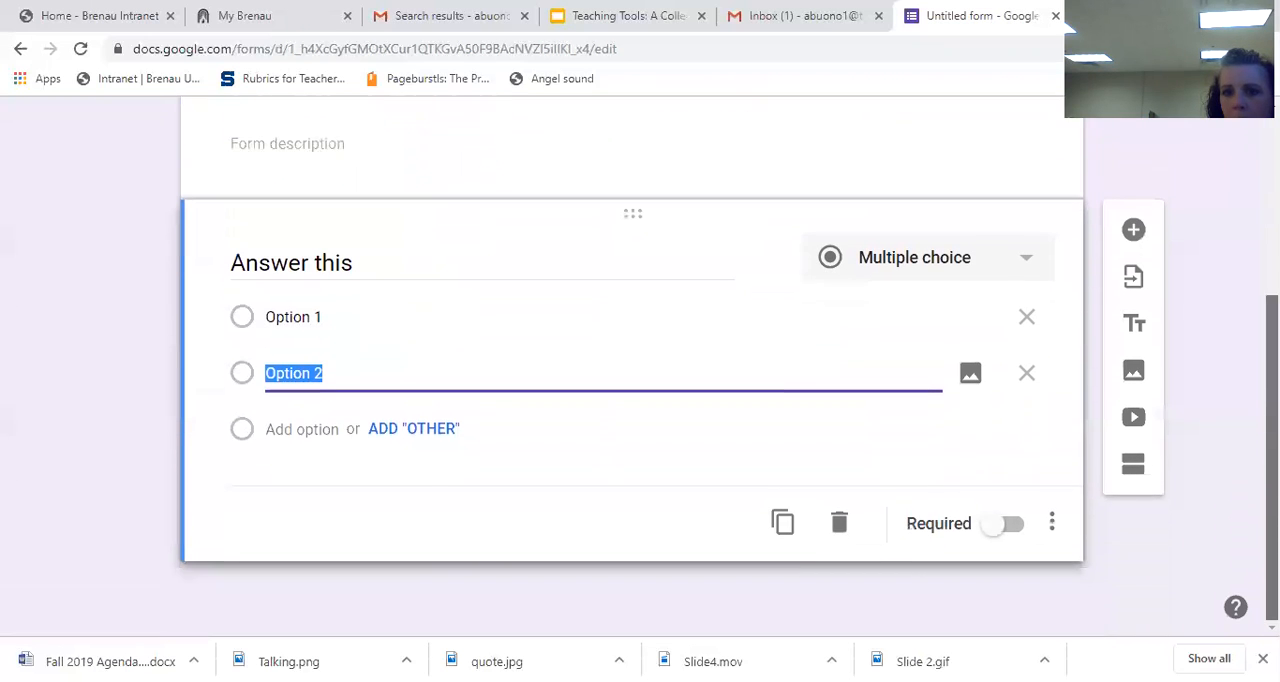
pyautogui.click(998, 527)
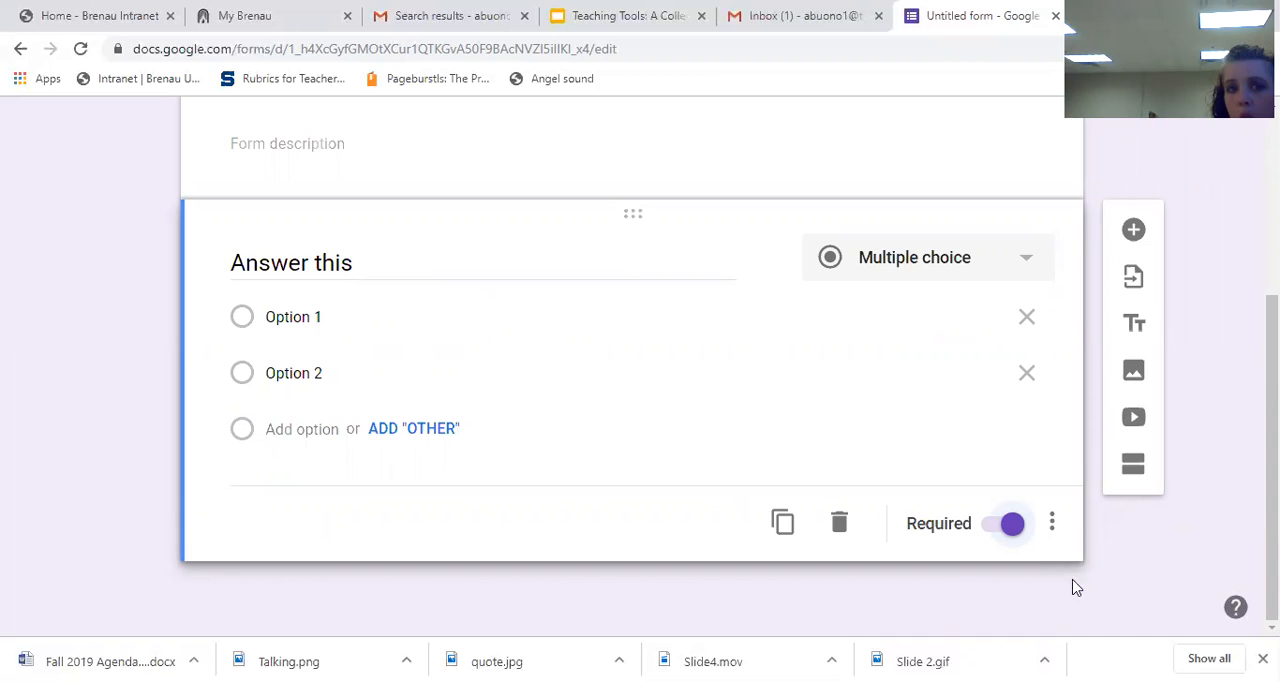
# Step: Duplicate the required "Answer this" question and add a new blank question below the copy
pyautogui.click(783, 522)
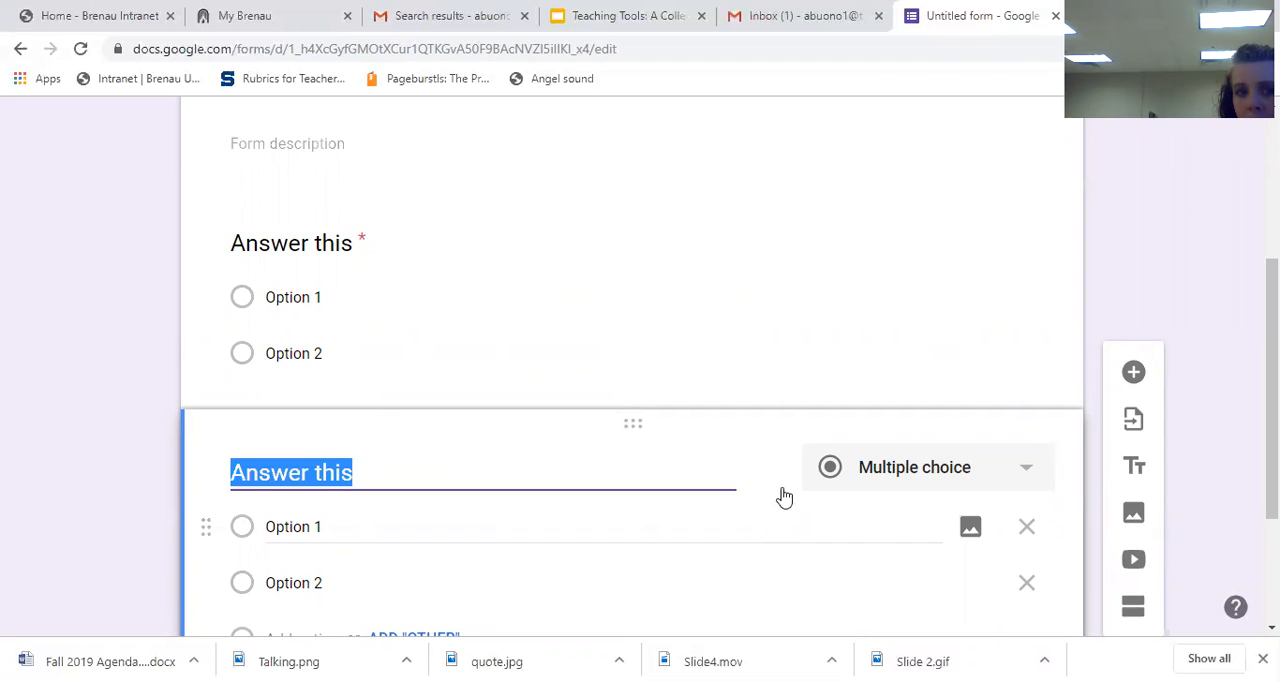
pyautogui.click(1134, 373)
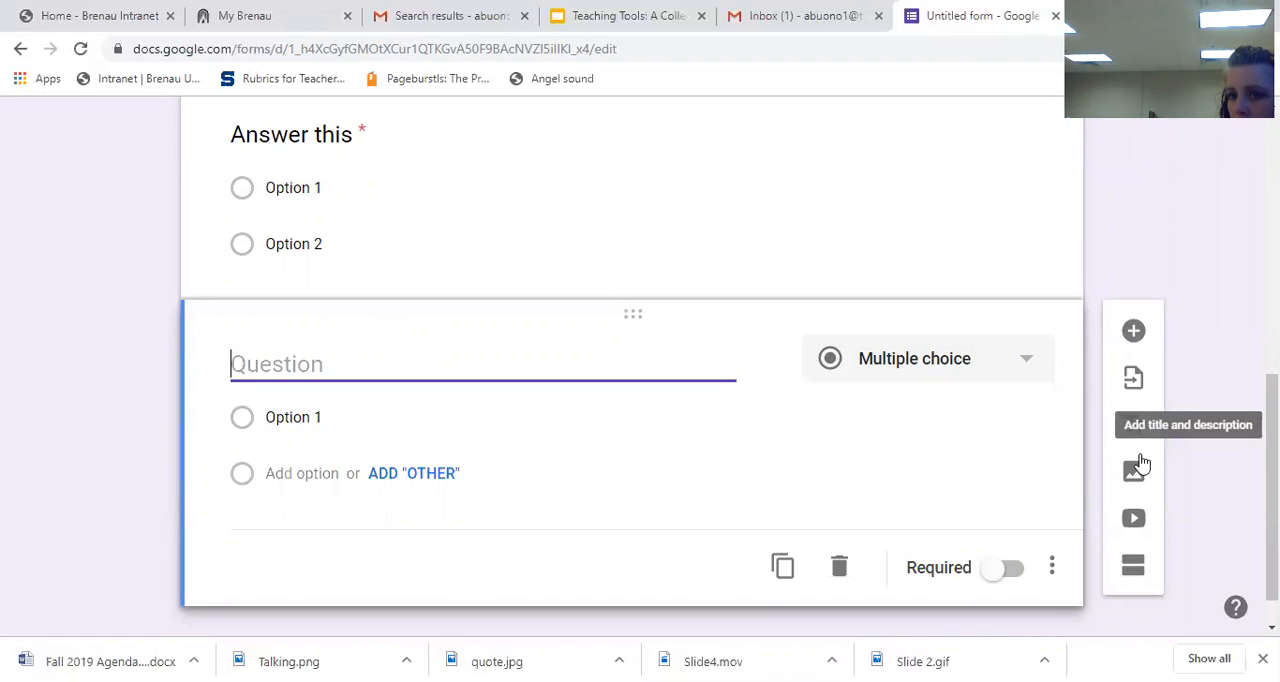
# Step: Add a new section to the form after the blank question
pyautogui.click(1133, 567)
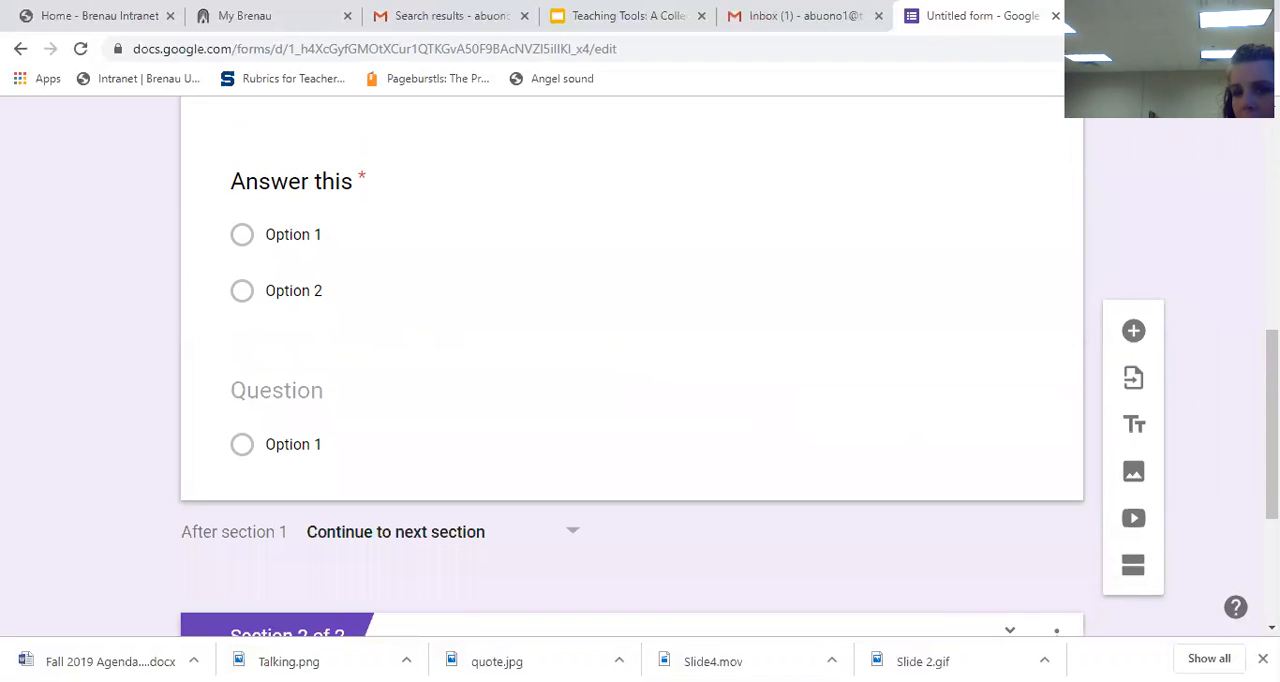
pyautogui.scroll(8, 630, 370)
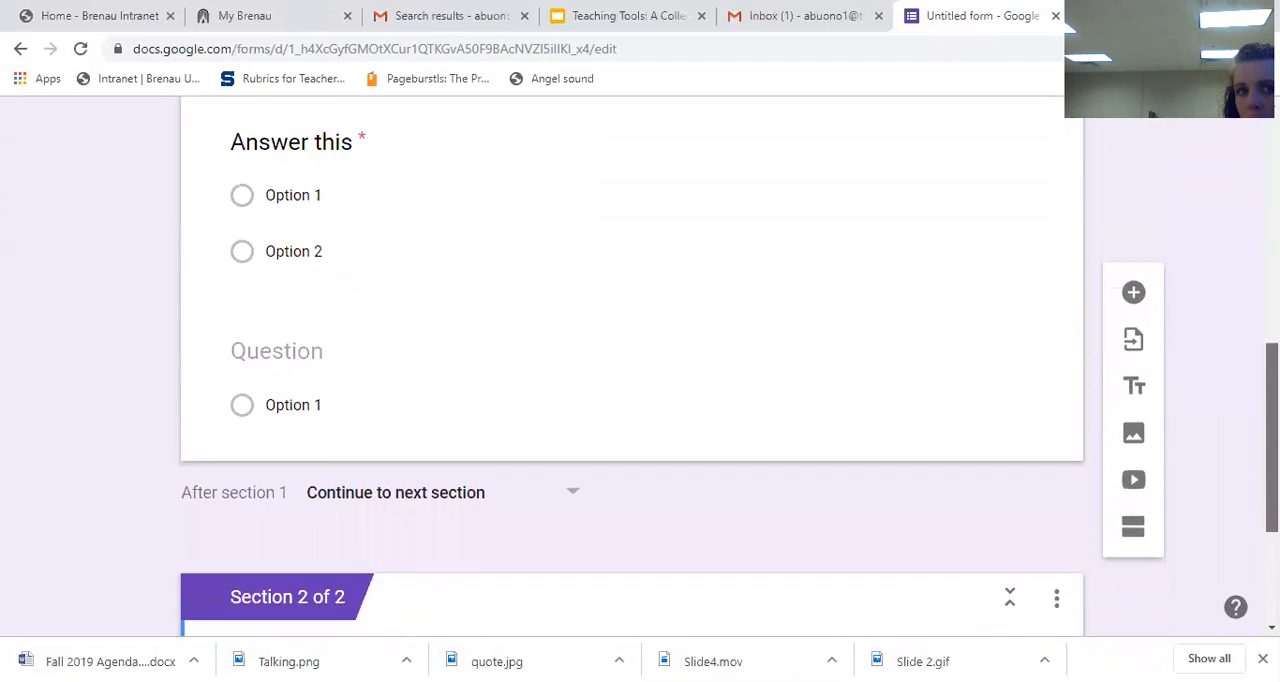
# Step: Title the new second section "Section 2"
pyautogui.scroll(2, 630, 370)
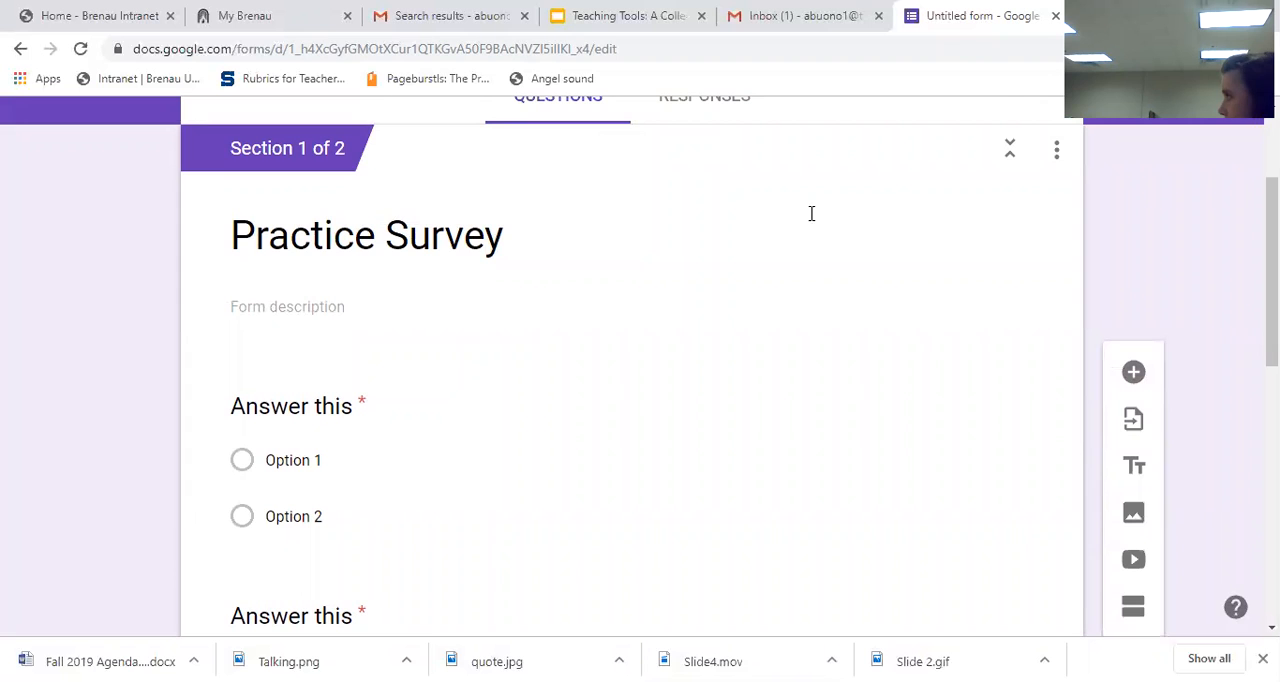
pyautogui.scroll(-7, 630, 370)
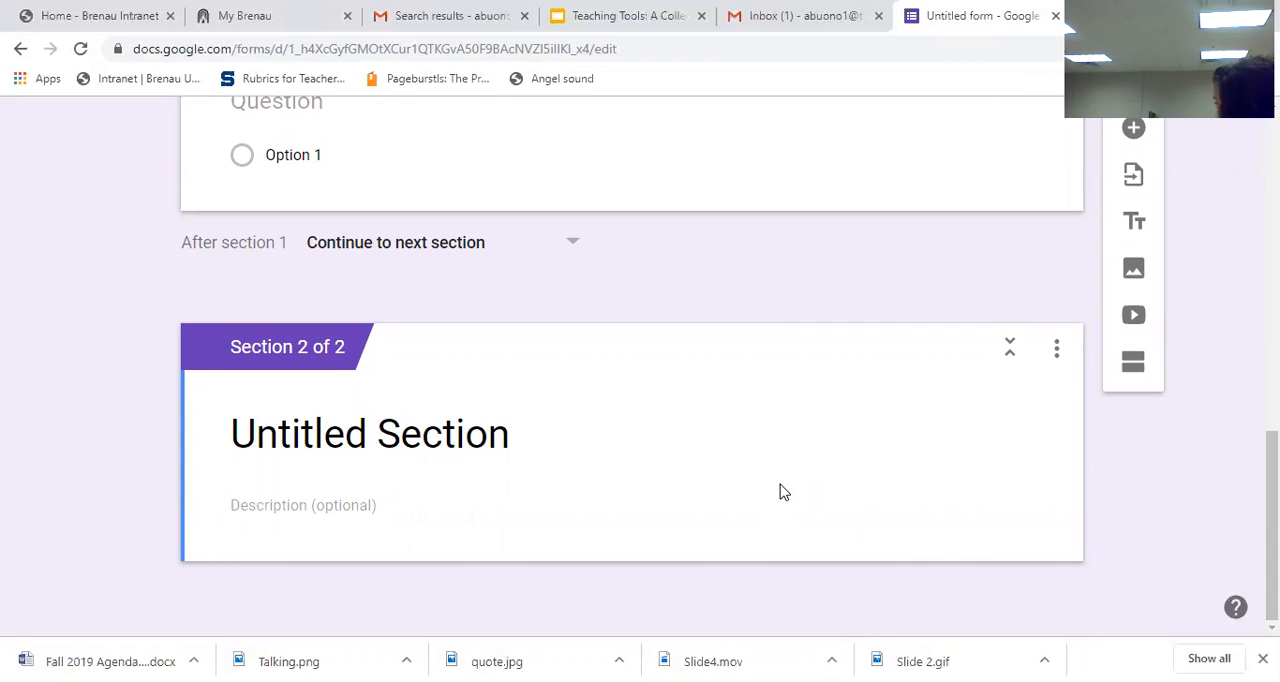
pyautogui.click(336, 449)
pyautogui.write('Sec')
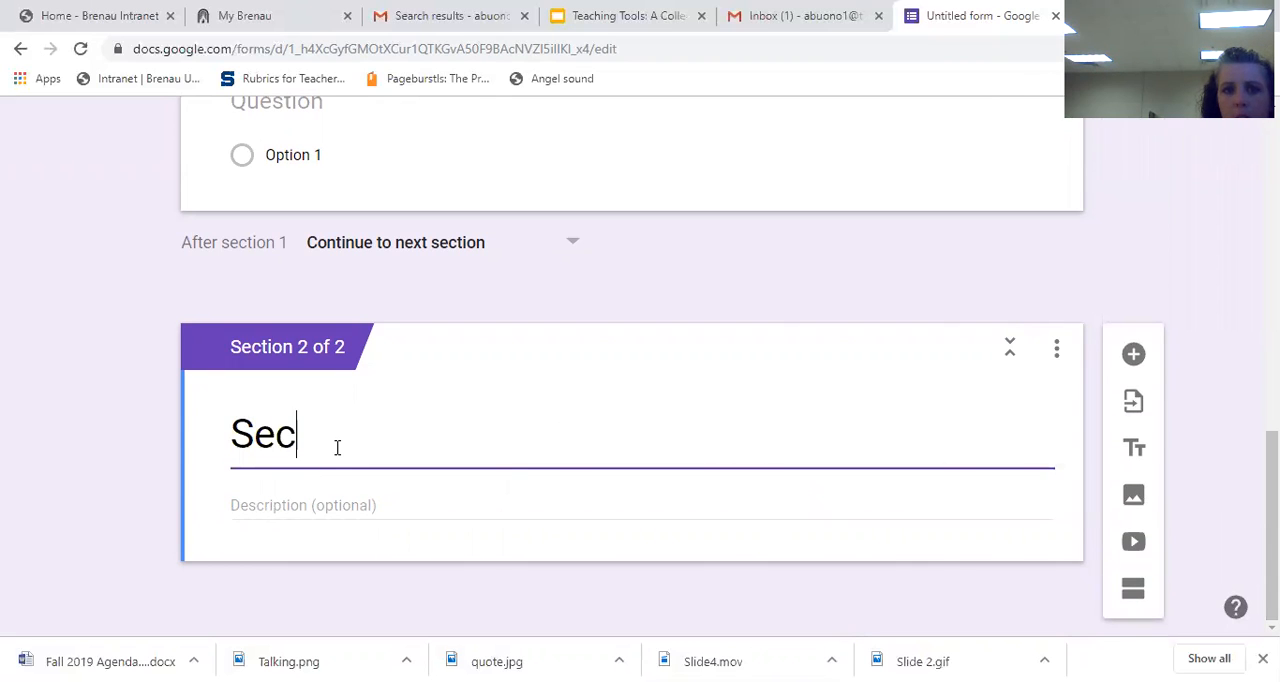
pyautogui.write('tion 2')
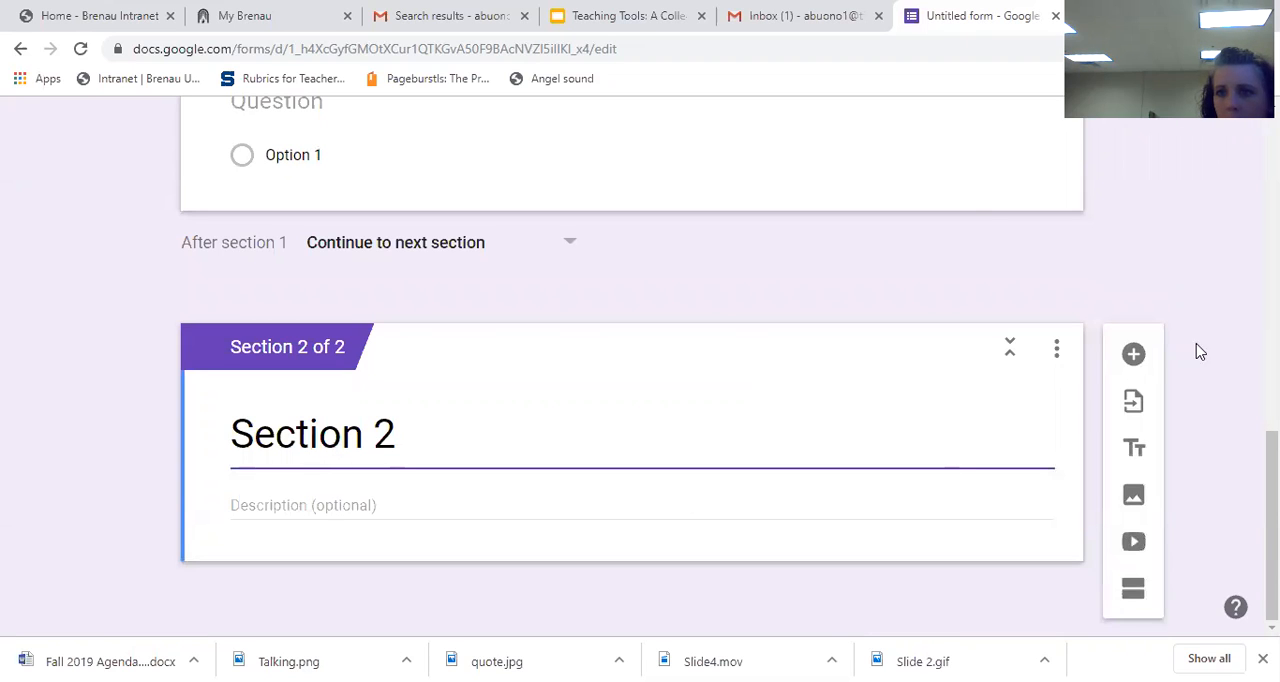
# Step: Add a question reading "What do you eat" to Section 2 and set its type to Short answer
pyautogui.click(1136, 357)
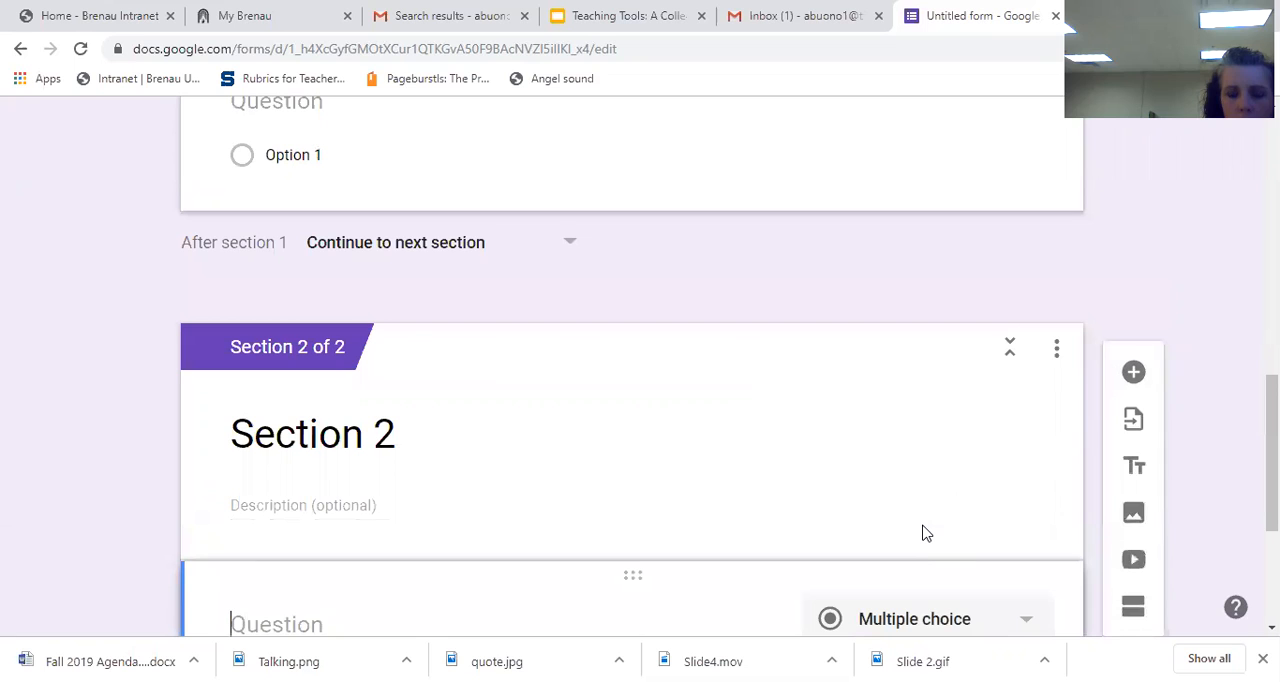
pyautogui.write('What do you eat')
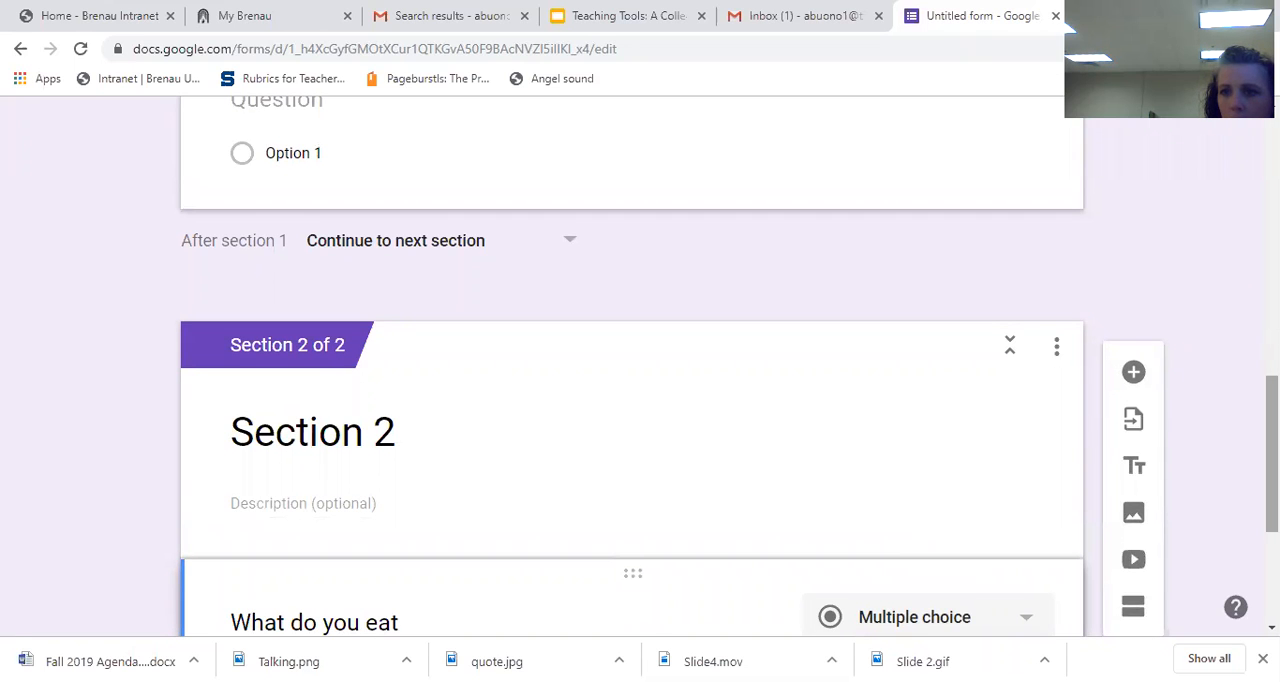
pyautogui.click(984, 475)
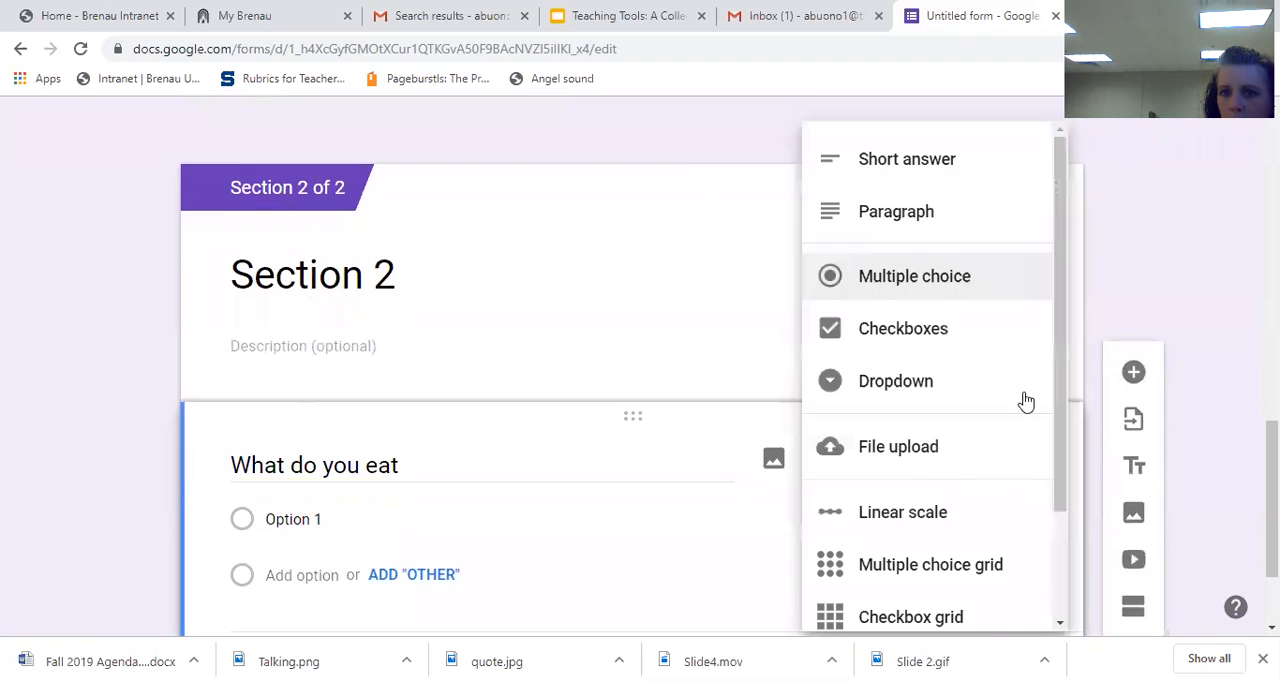
pyautogui.click(919, 165)
# Step: Preview the form as a respondent and look through the questions of the first section
pyautogui.scroll(10, 848, 155)
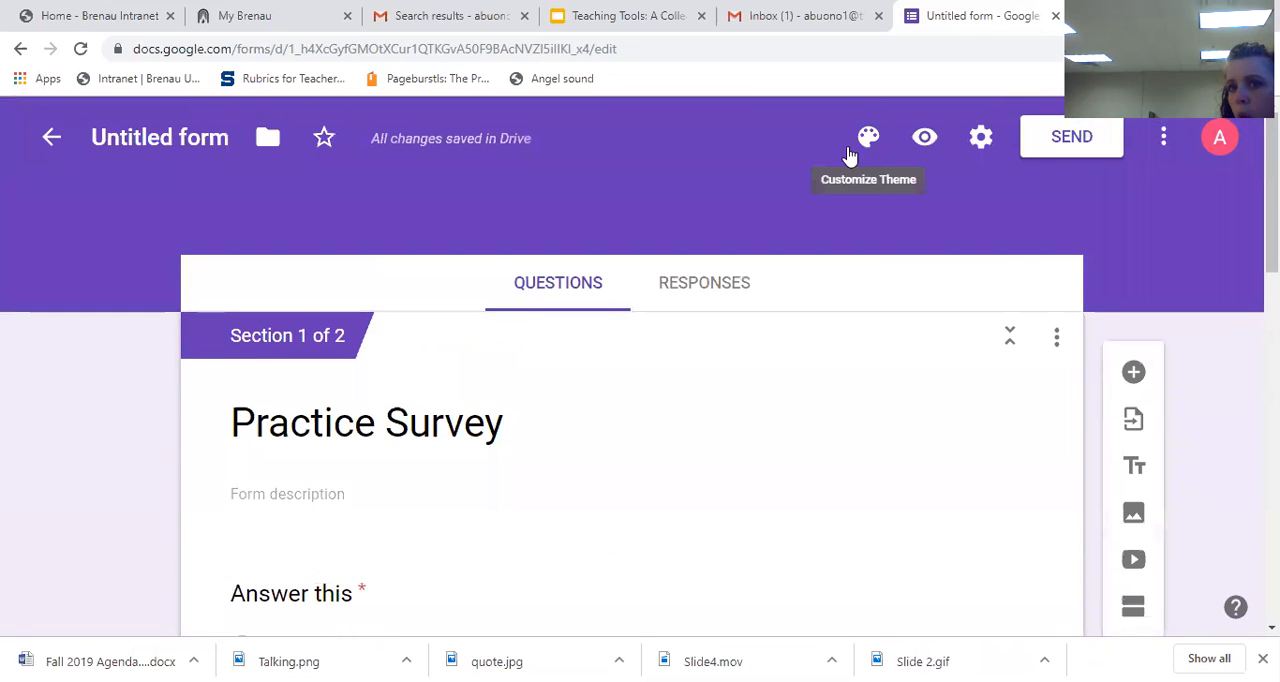
pyautogui.click(923, 140)
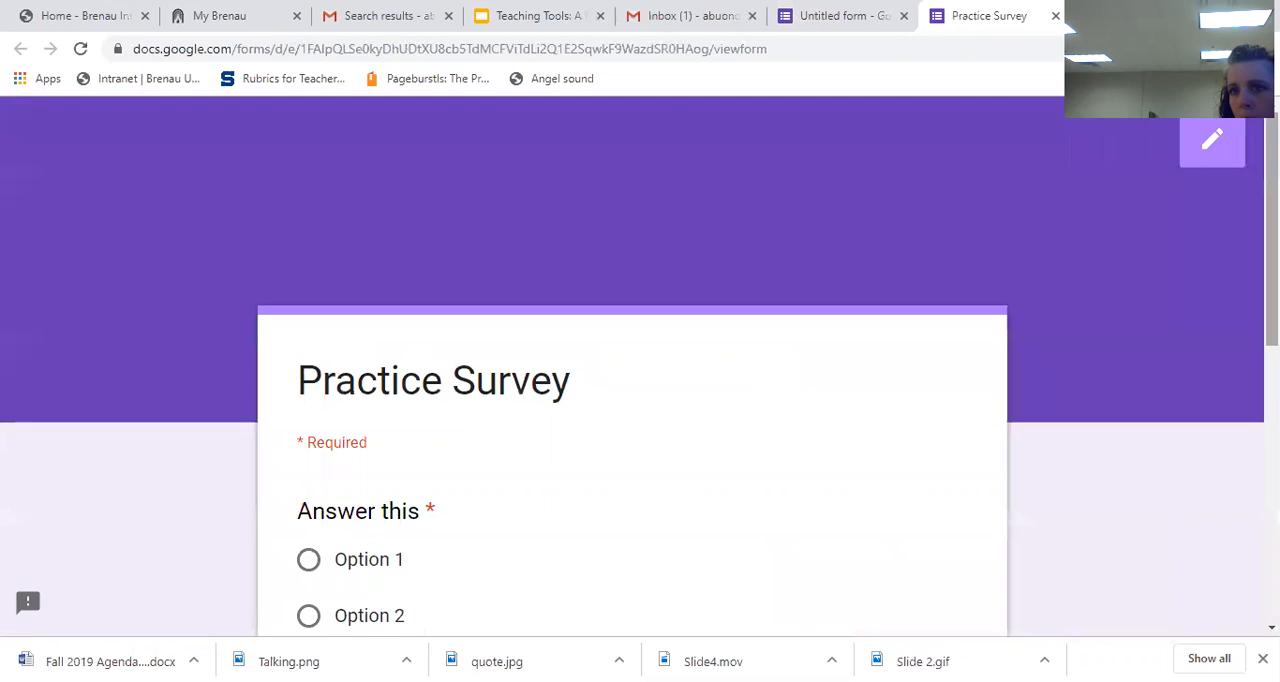
pyautogui.scroll(-1, 1178, 164)
pyautogui.scroll(-3, 640, 370)
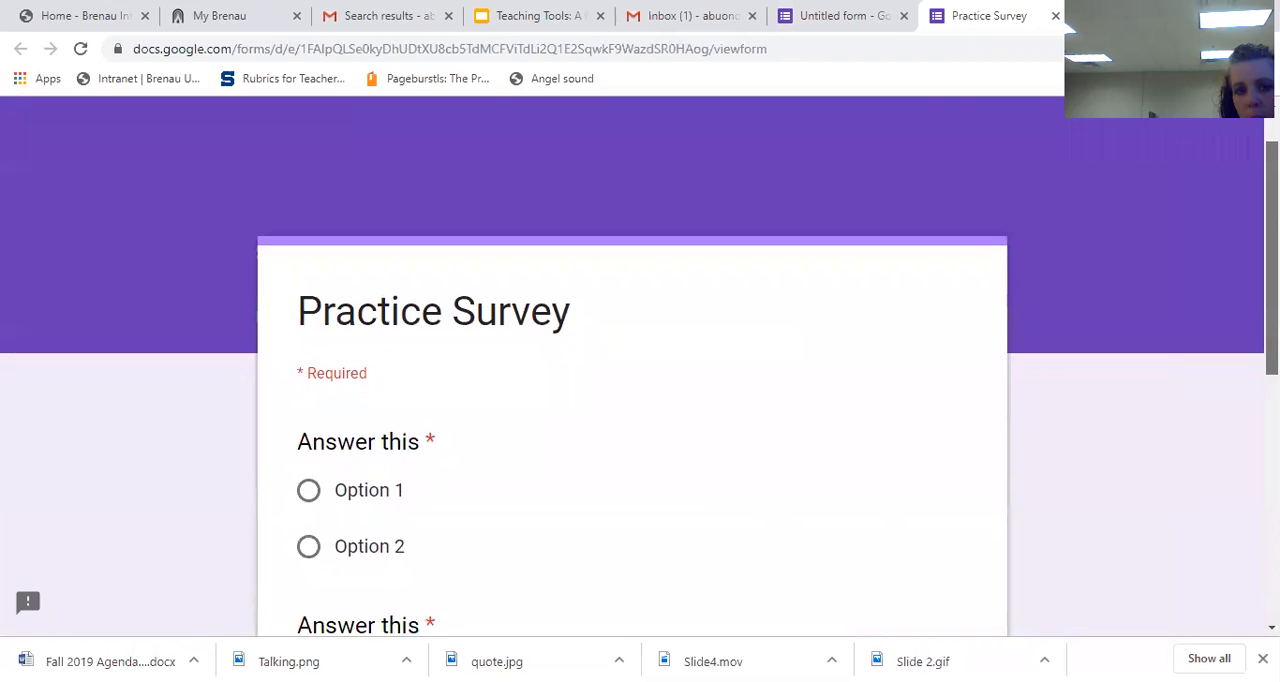
pyautogui.scroll(-1, 640, 370)
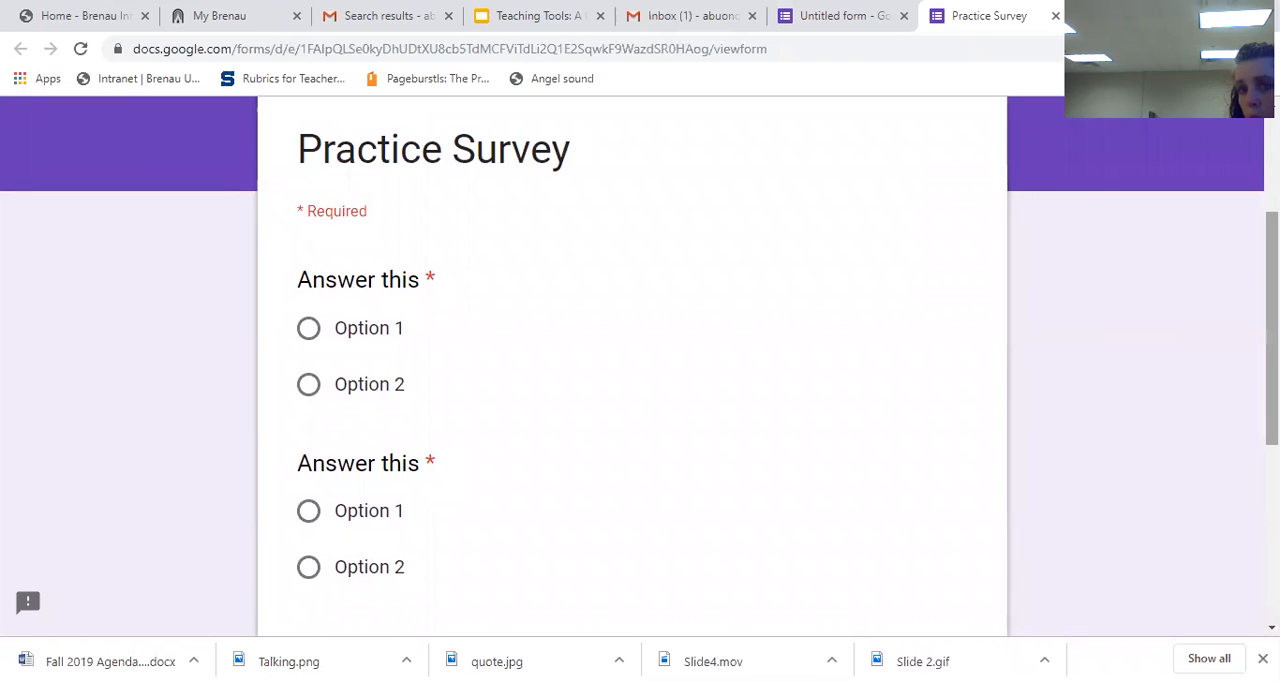
pyautogui.scroll(-1, 640, 367)
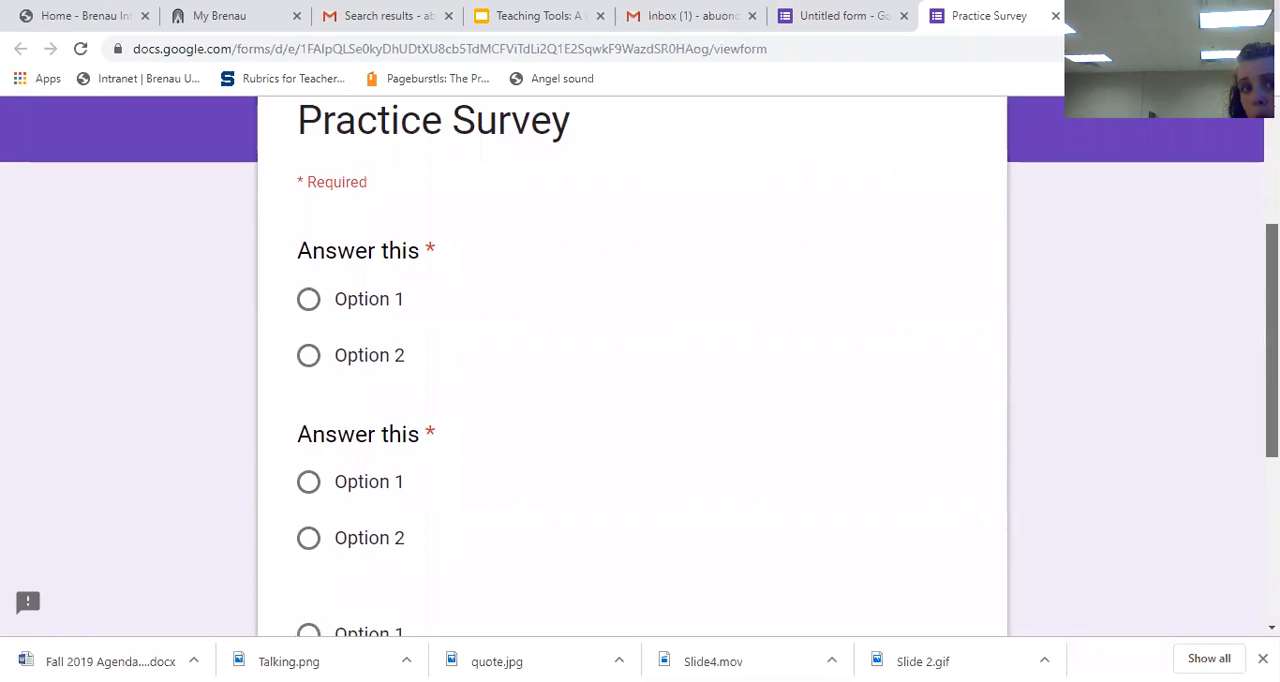
# Step: Answer both required "Answer this" questions with Option 1 and continue to the form's next section
pyautogui.click(310, 300)
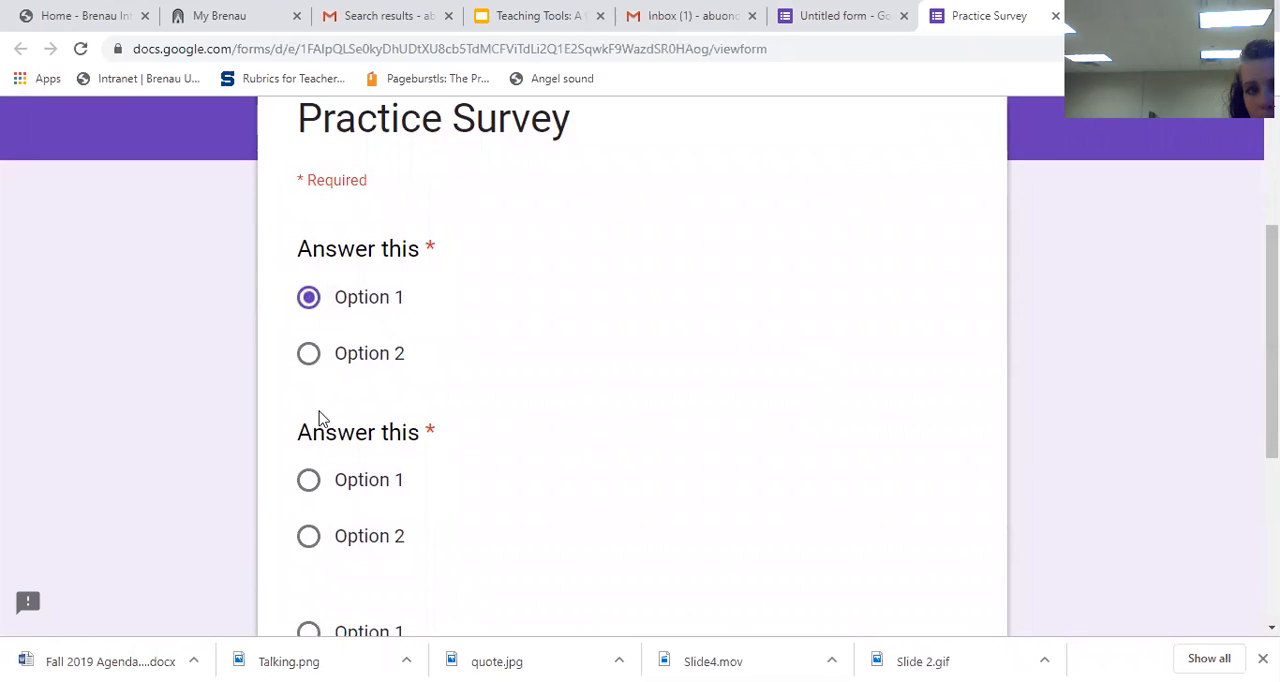
pyautogui.click(309, 481)
pyautogui.scroll(-3, 1060, 440)
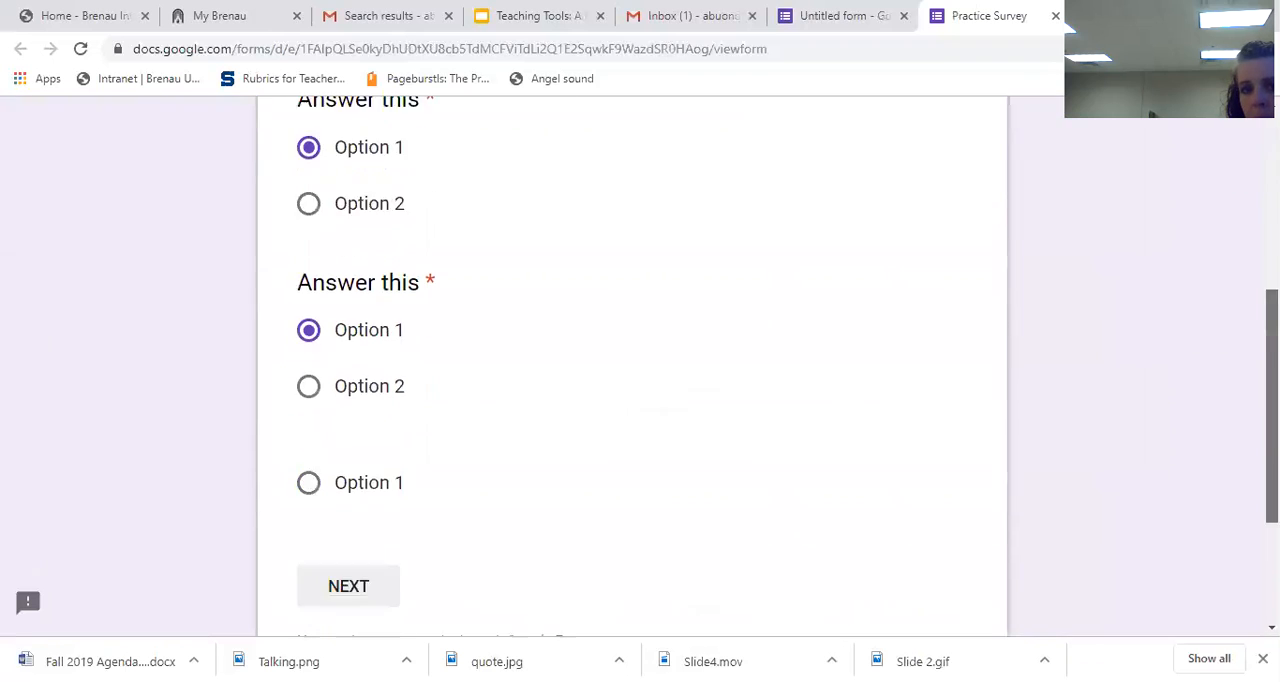
pyautogui.click(370, 417)
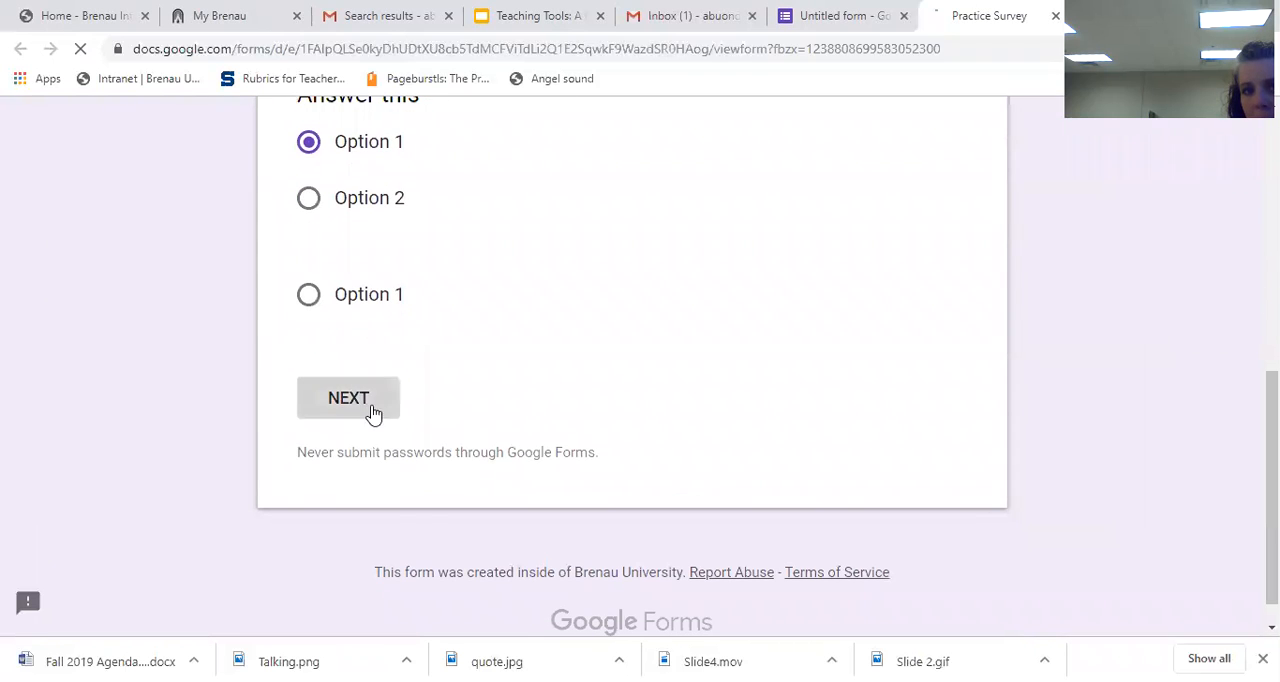
# Step: Answer "What do you eat" with "everything", submit the response and close the preview
pyautogui.scroll(-2, 1106, 314)
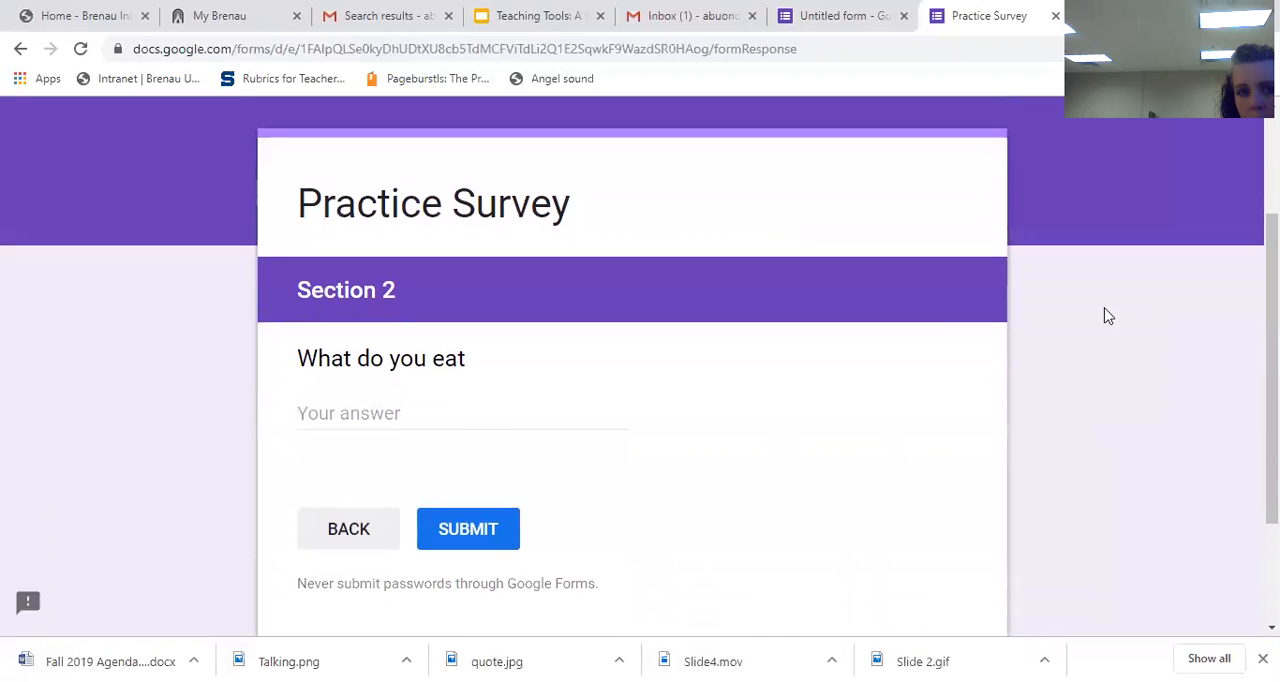
pyautogui.click(365, 423)
pyautogui.write('evert')
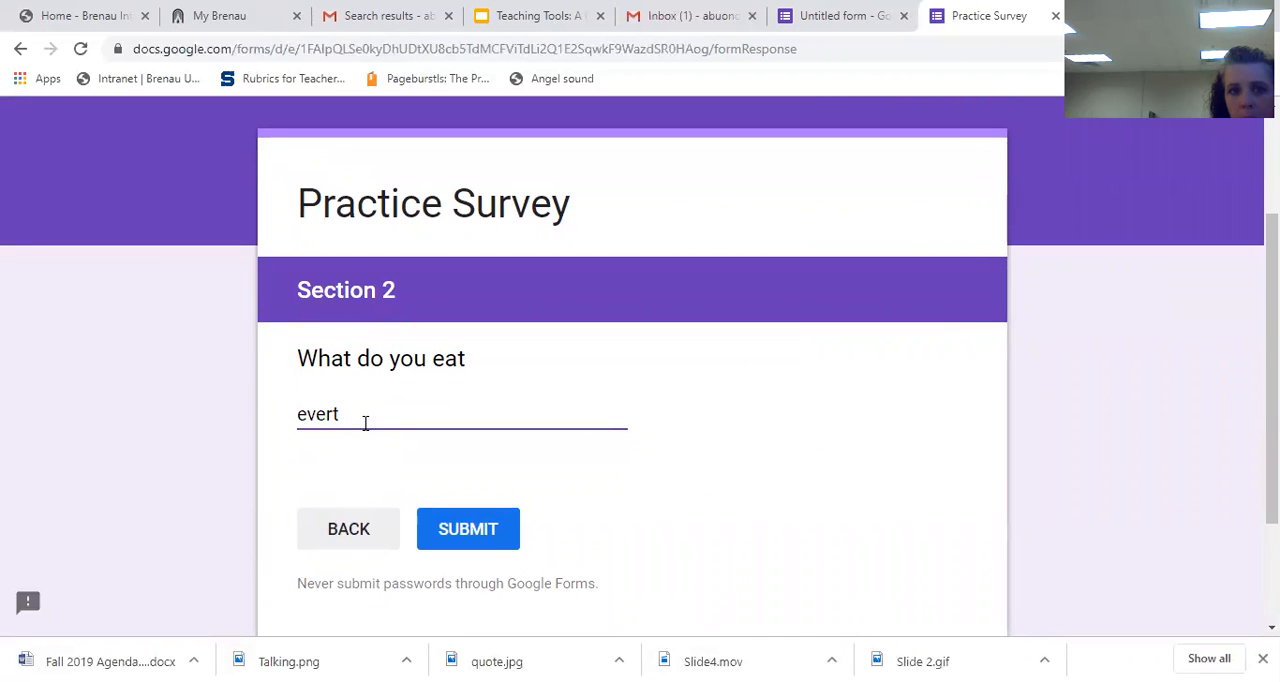
pyautogui.press('BackSpace')
pyautogui.write('ything')
pyautogui.click(466, 514)
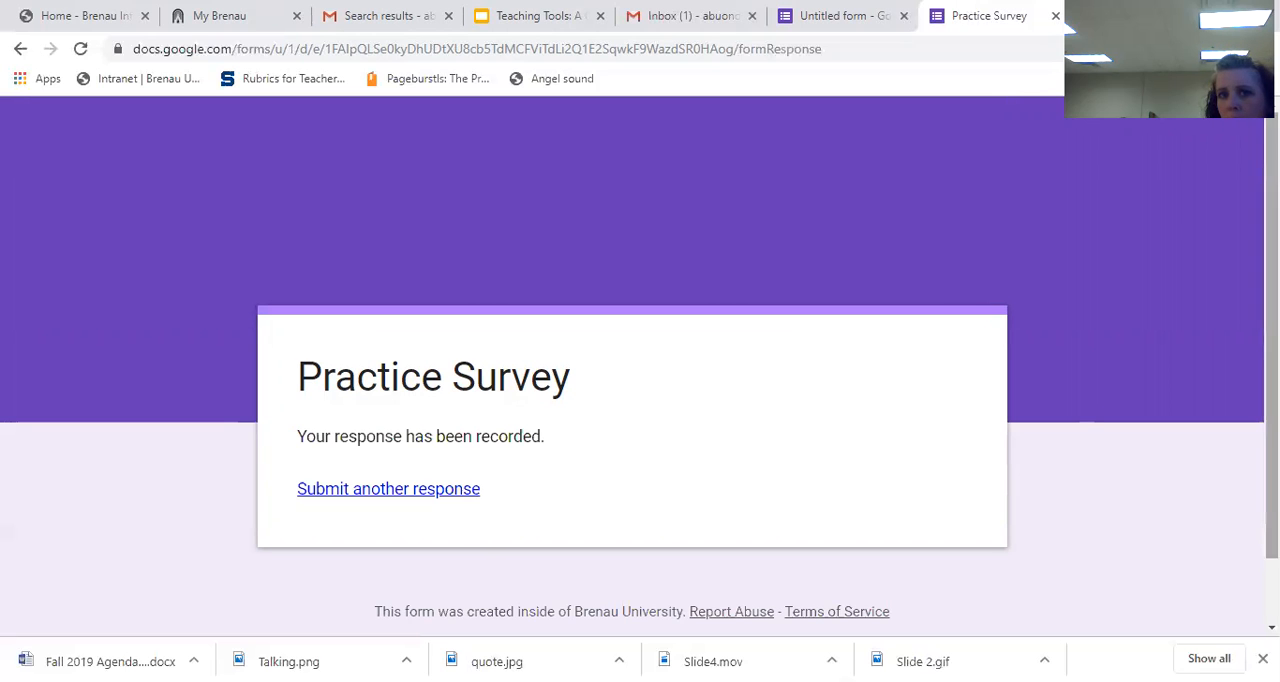
pyautogui.click(1055, 16)
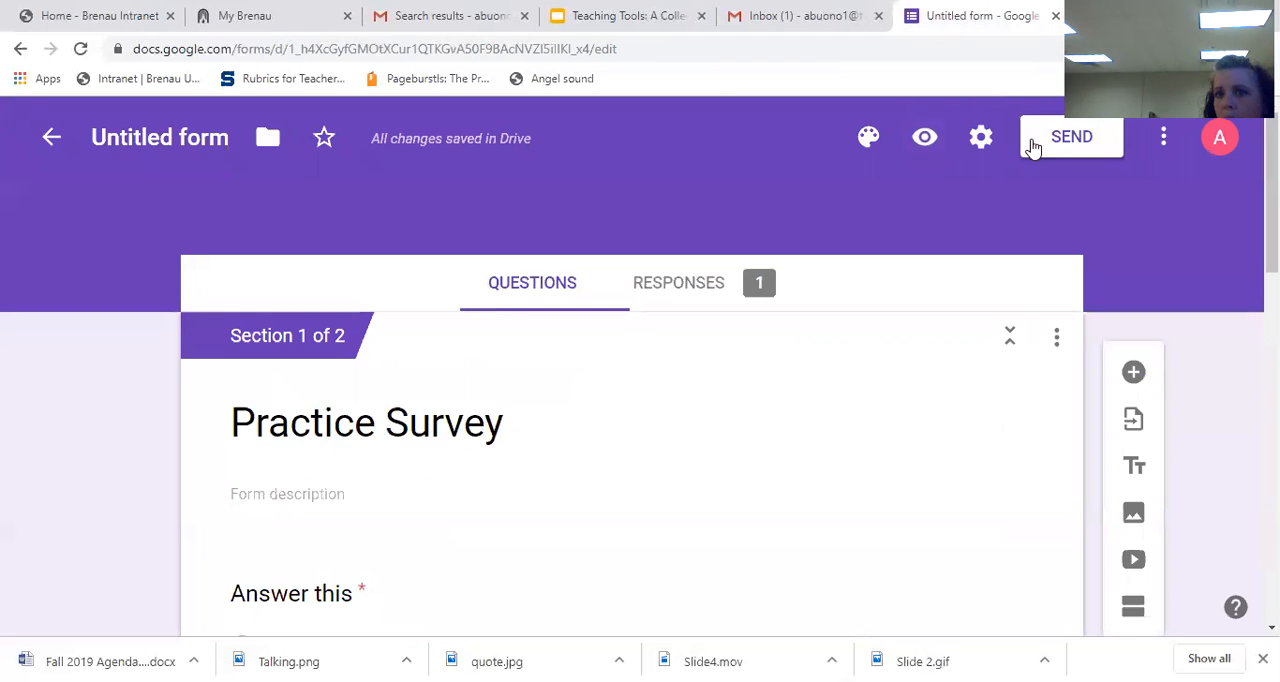
# Step: Turn off the restriction to users in Brenau University and trusted domains in the form settings and save
pyautogui.click(984, 140)
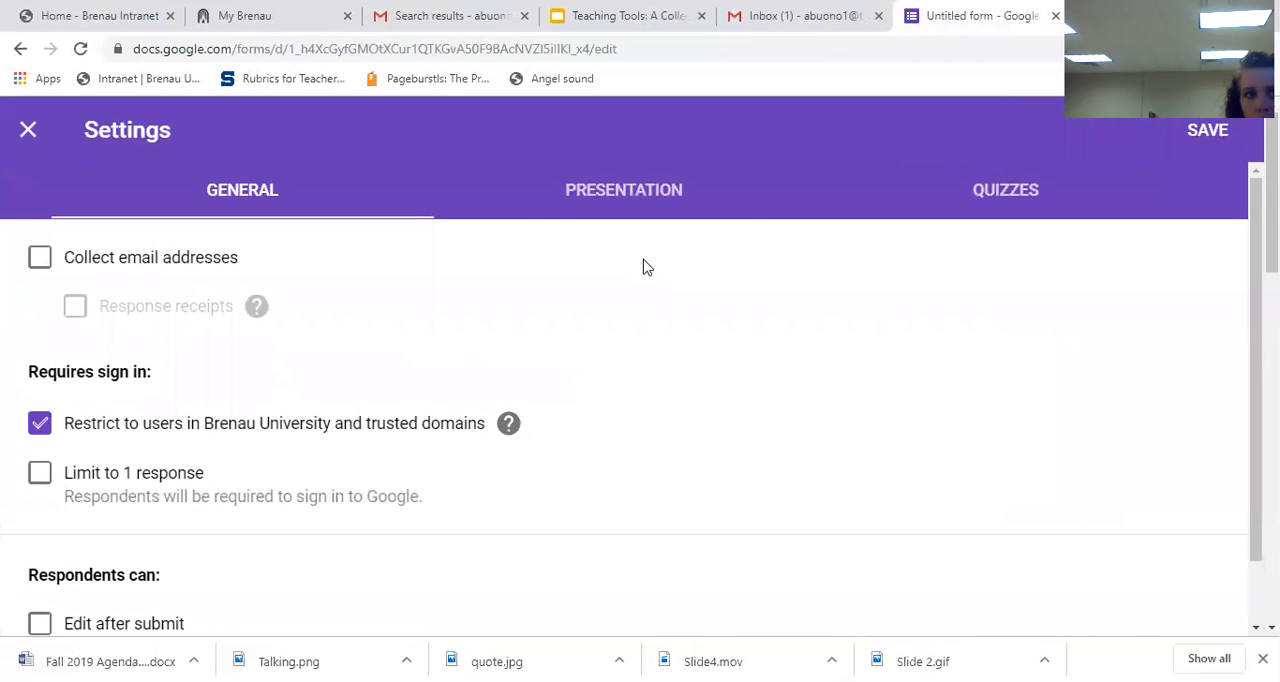
pyautogui.scroll(-1, 632, 400)
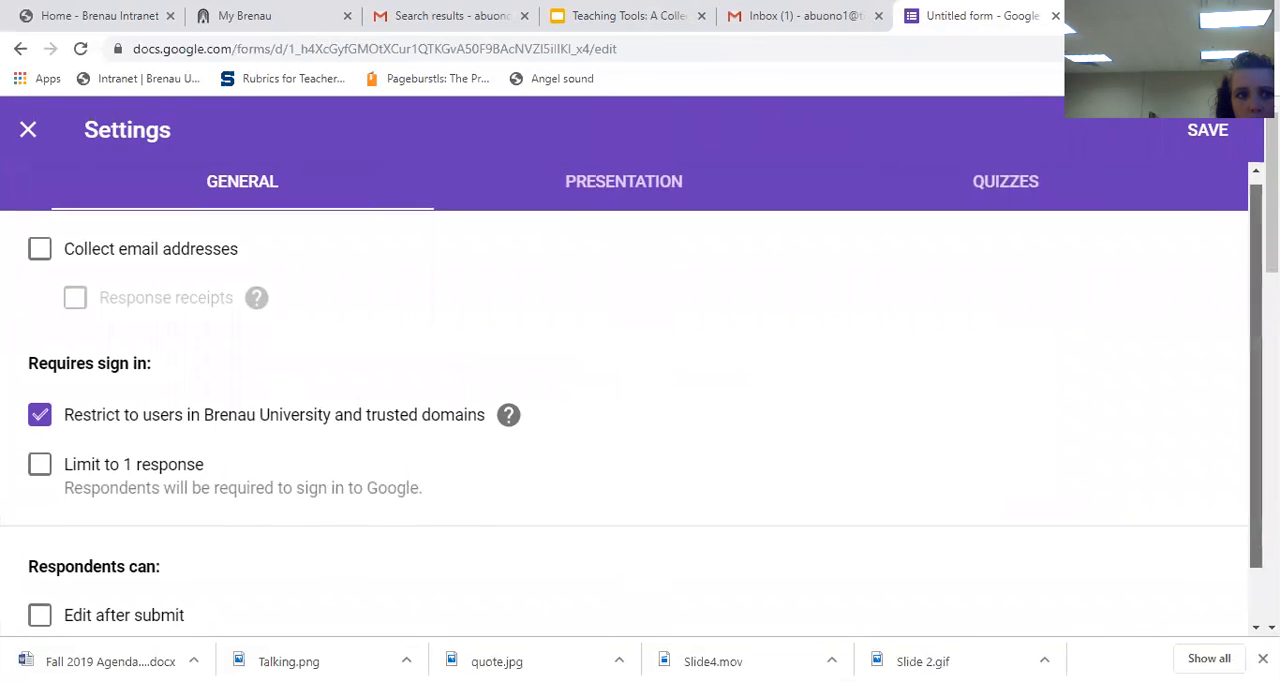
pyautogui.moveTo(1256, 413); pyautogui.dragTo(1256, 428)
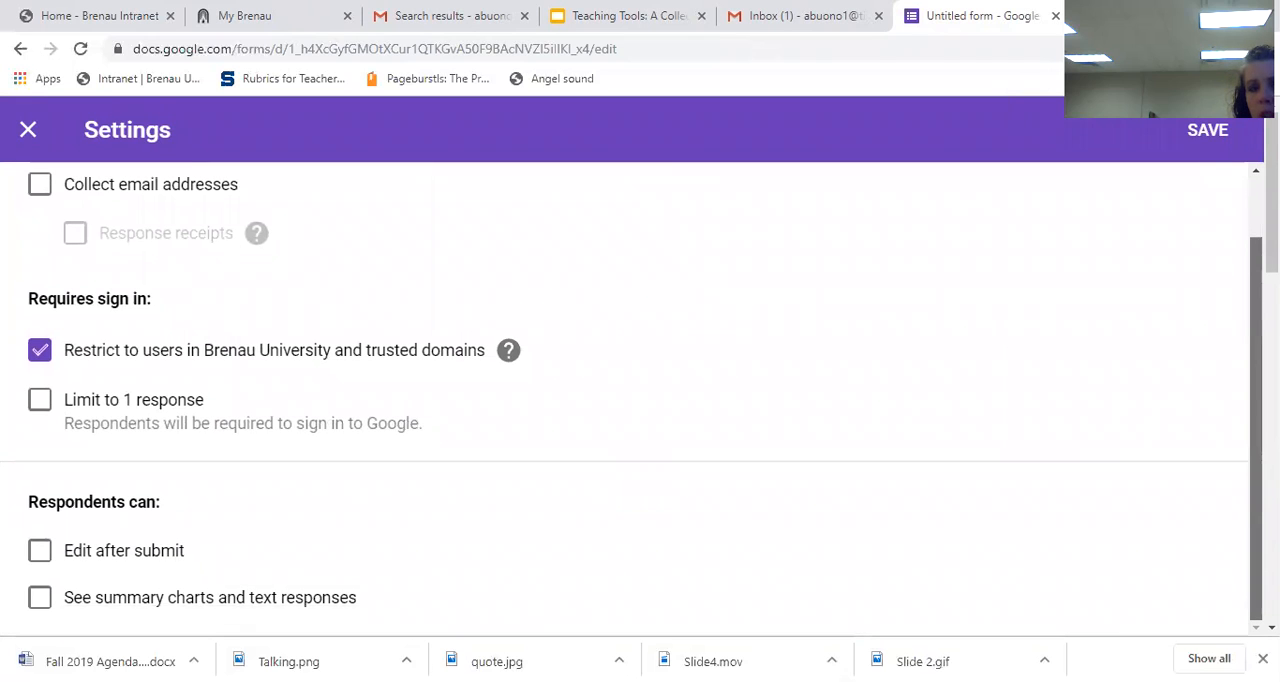
pyautogui.click(48, 364)
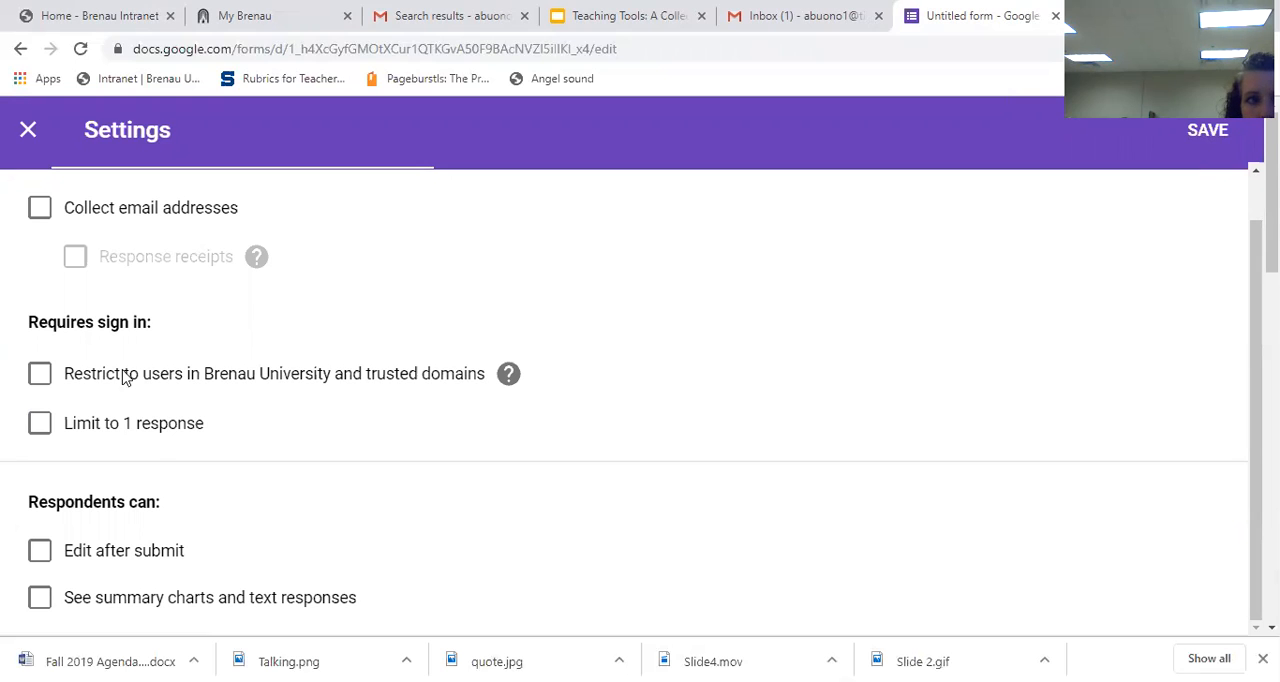
pyautogui.click(1195, 131)
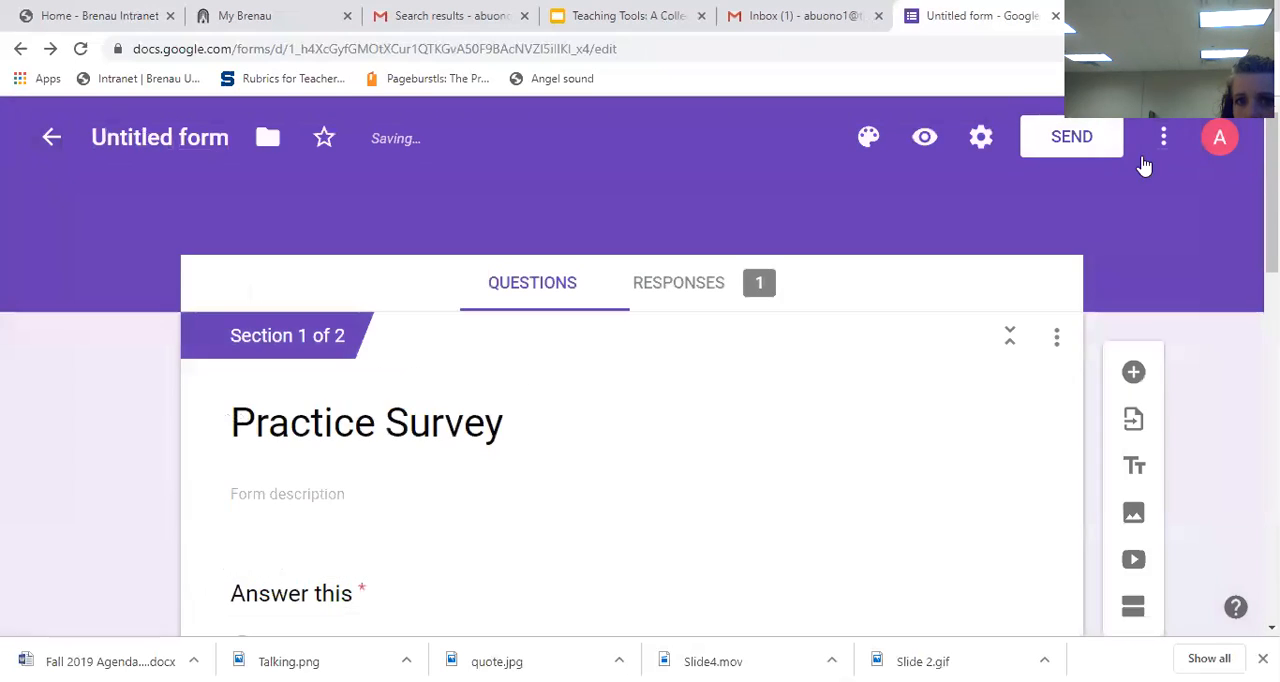
# Step: Open the form's sending options, shorten the URL of the share link and return to sending by email
pyautogui.click(1063, 139)
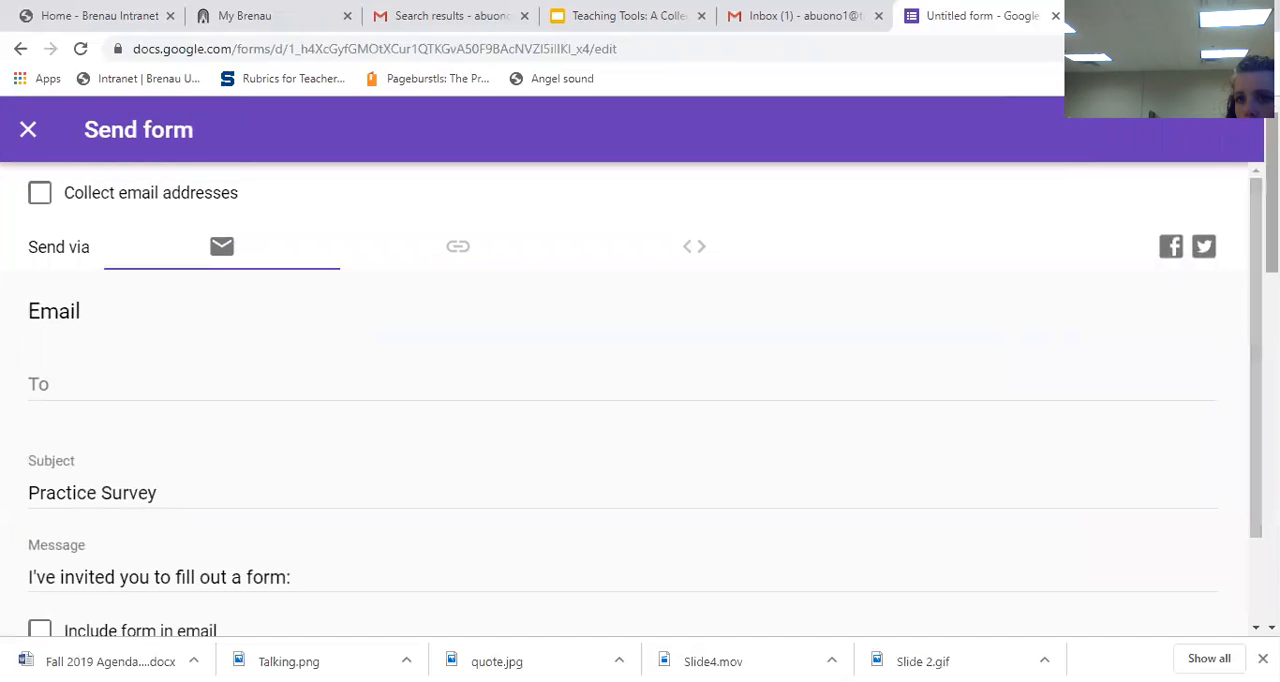
pyautogui.scroll(-1, 1256, 300)
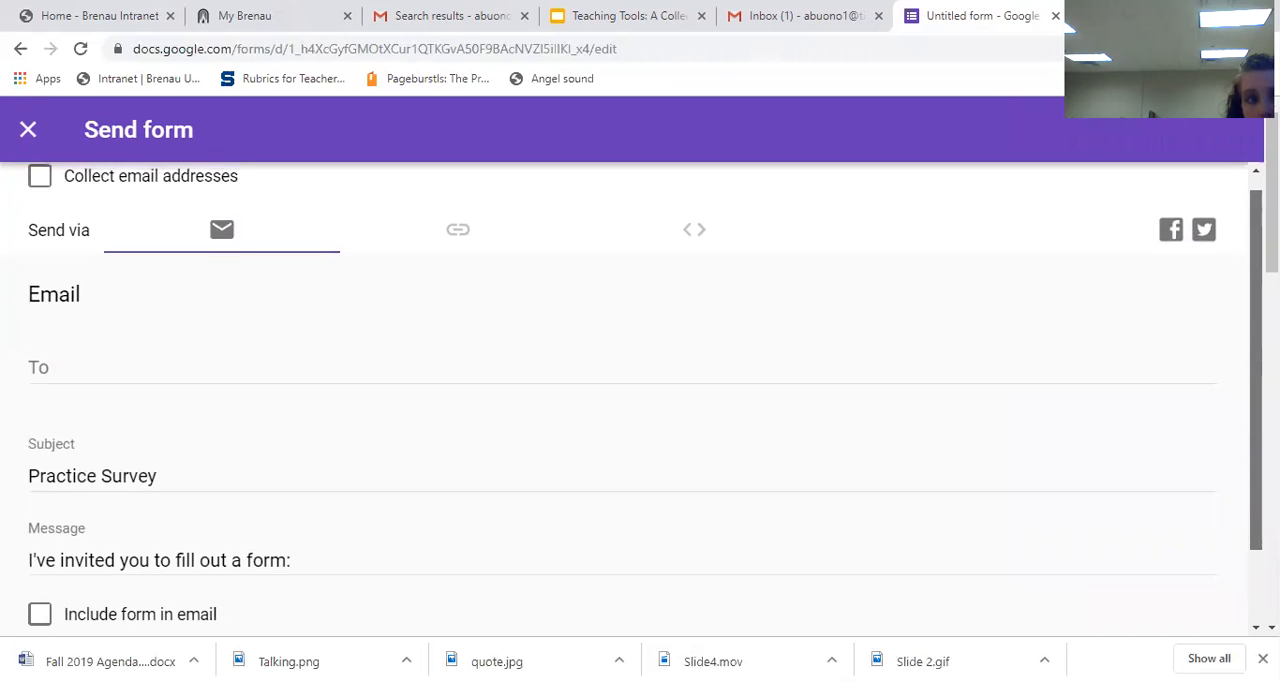
pyautogui.click(446, 236)
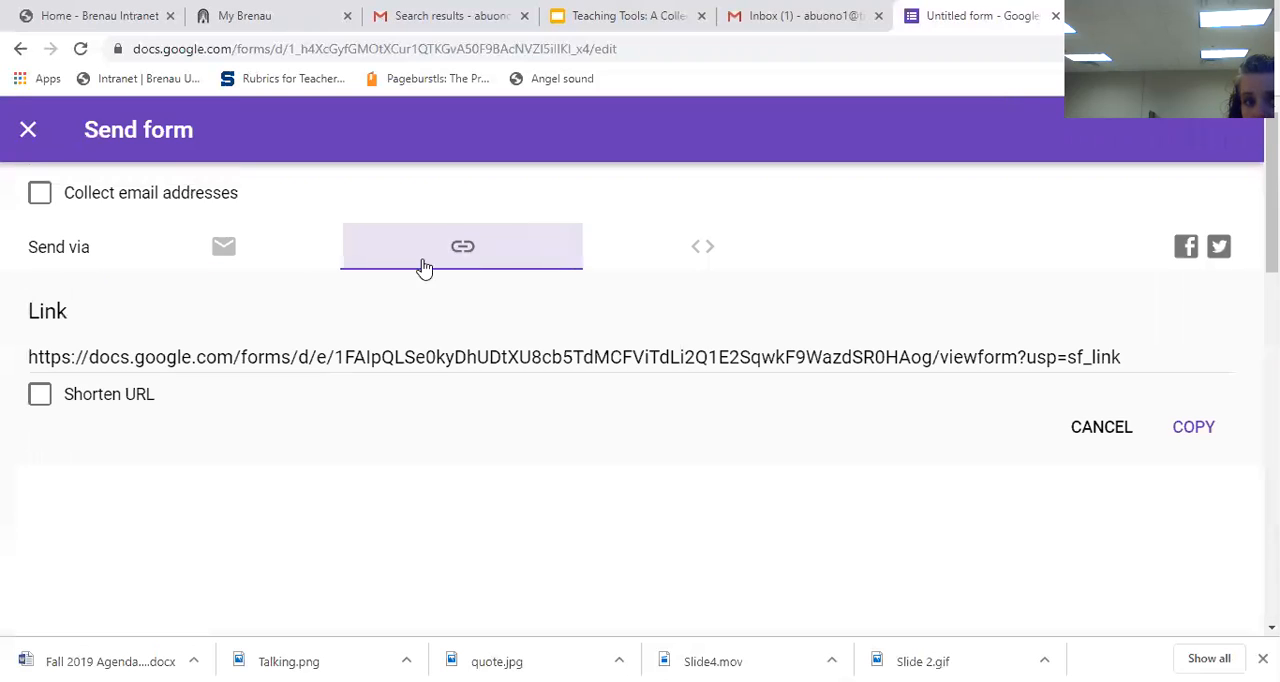
pyautogui.click(38, 400)
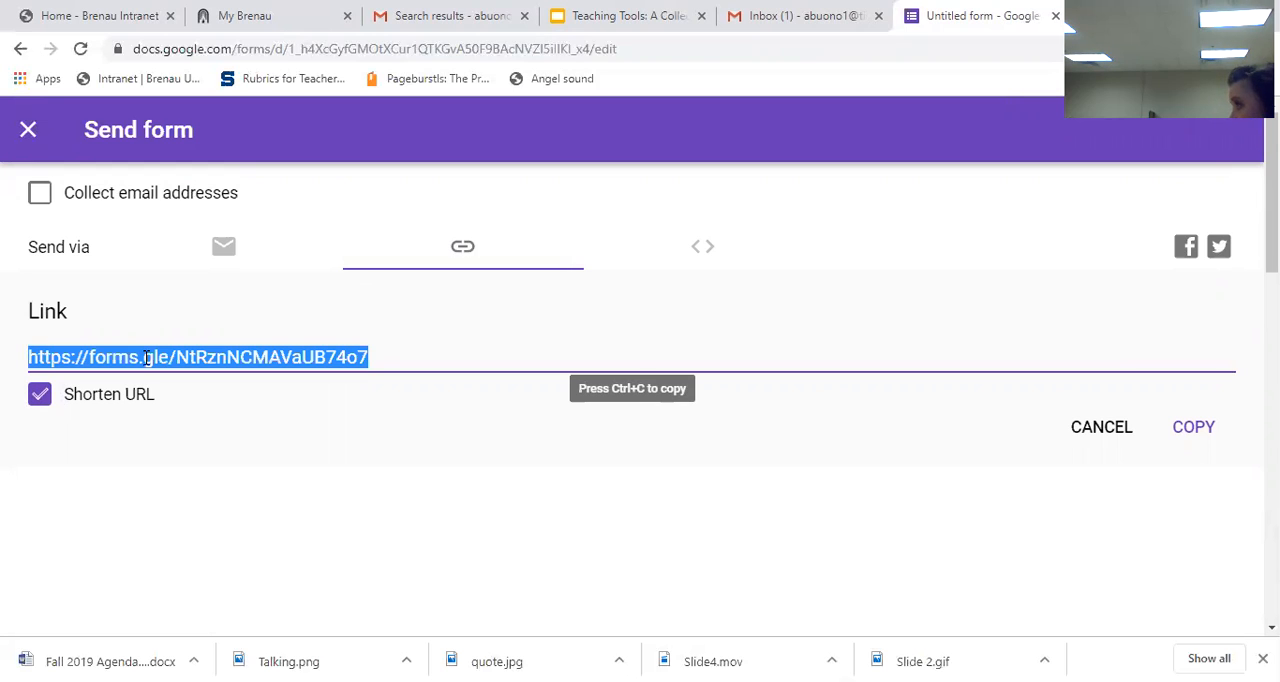
pyautogui.click(217, 258)
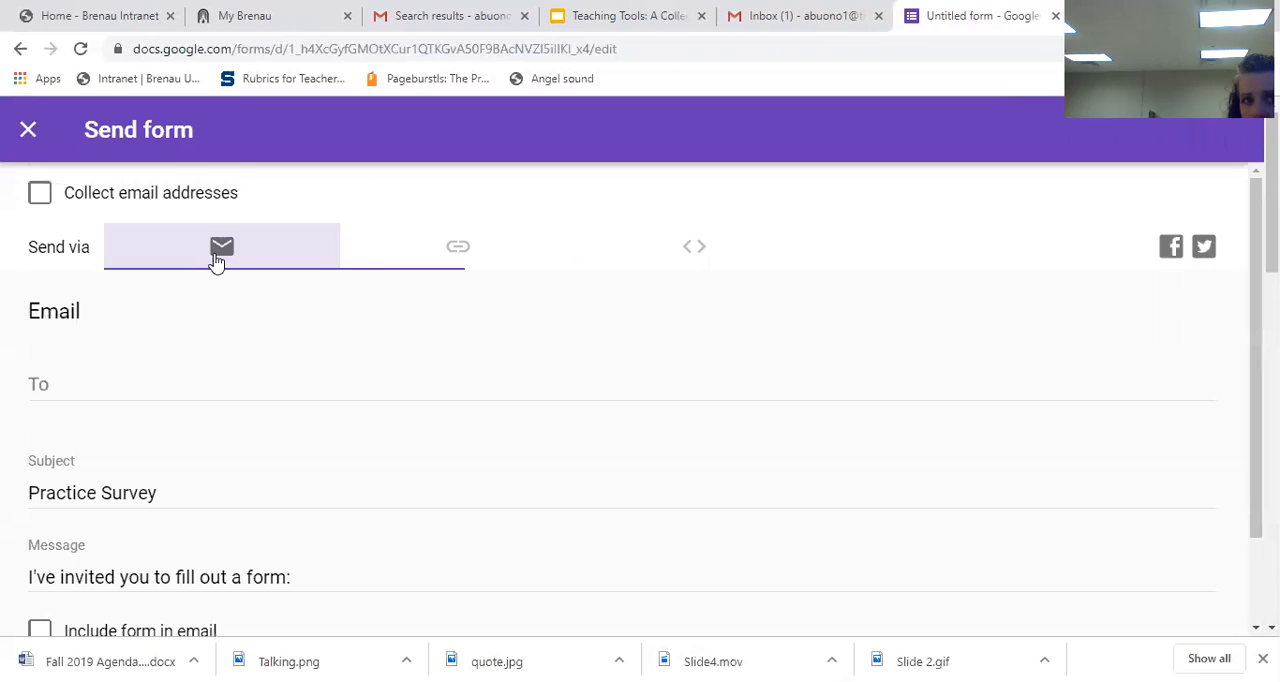